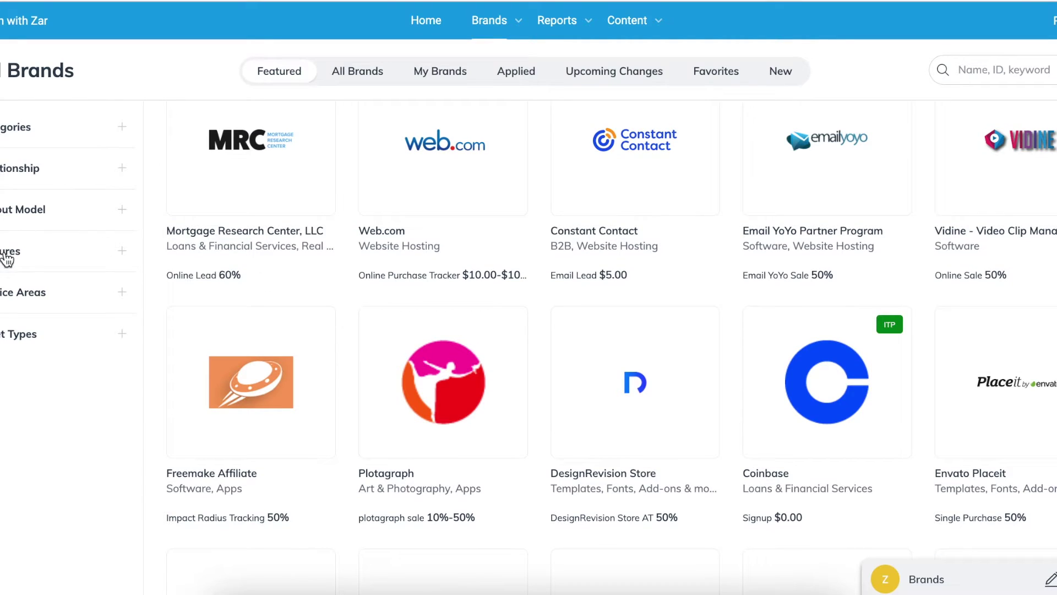
- Expand the Features filter on Impact's Brands page and scroll down through the featured brand listings
{"action": "left_click", "coordinate": [8, 257]}
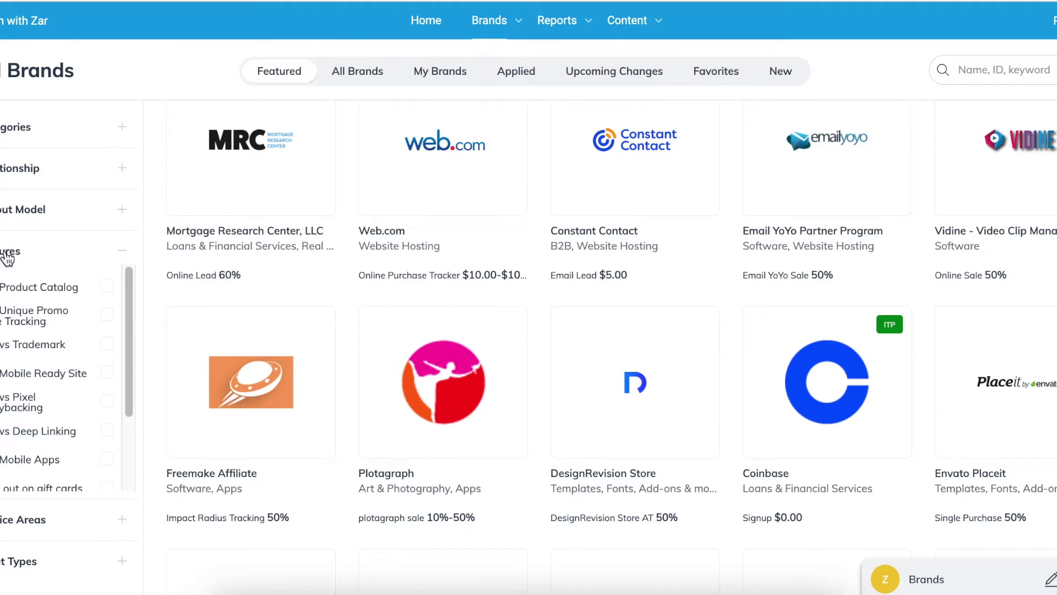
{"action": "scroll", "coordinate": [19, 298], "scroll_direction": "down", "scroll_amount": 3}
{"action": "scroll", "coordinate": [453, 529], "scroll_direction": "down", "scroll_amount": 15}
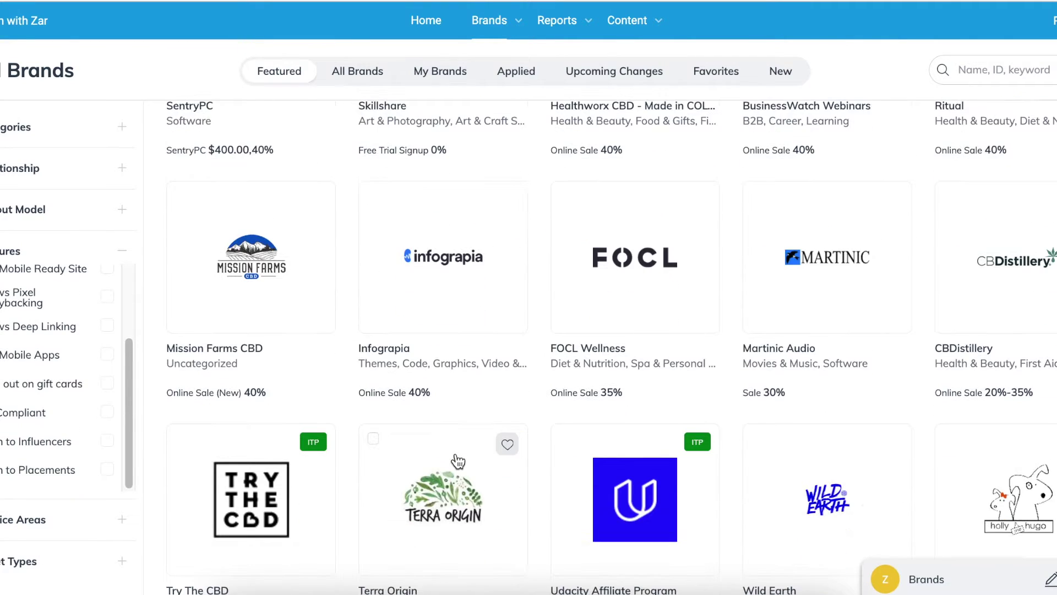
{"action": "scroll", "coordinate": [457, 460], "scroll_direction": "down", "scroll_amount": 4}
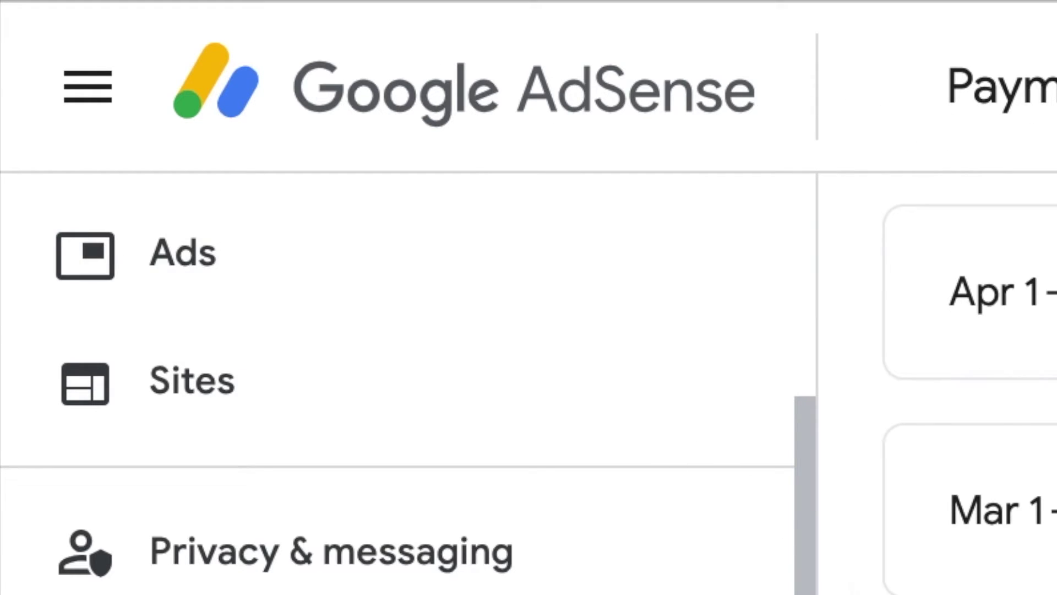
{"action": "scroll", "coordinate": [964, 386], "scroll_direction": "down", "scroll_amount": 10}
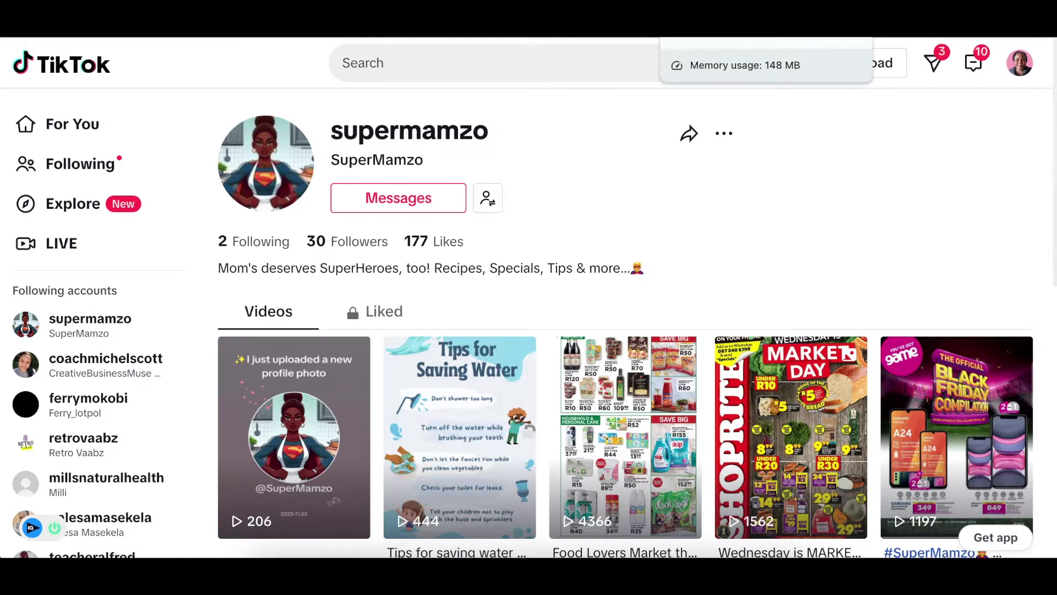
- Switch from the TikTok supermamzo profile to the next SuperMamzo browser tab
{"action": "key", "text": "ctrl+Tab"}
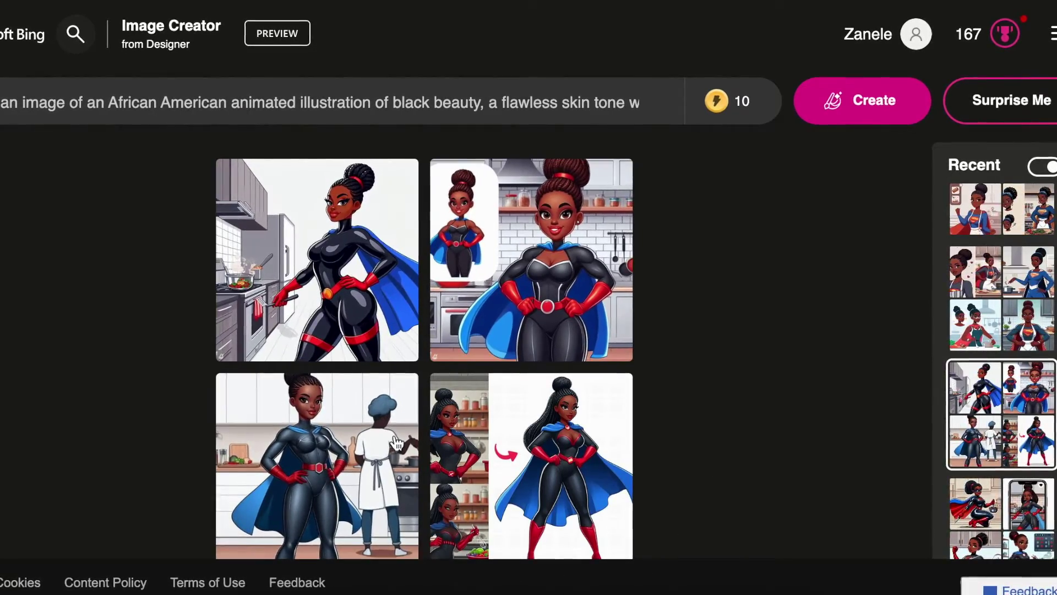
{"action": "mouse_move", "coordinate": [397, 443]}
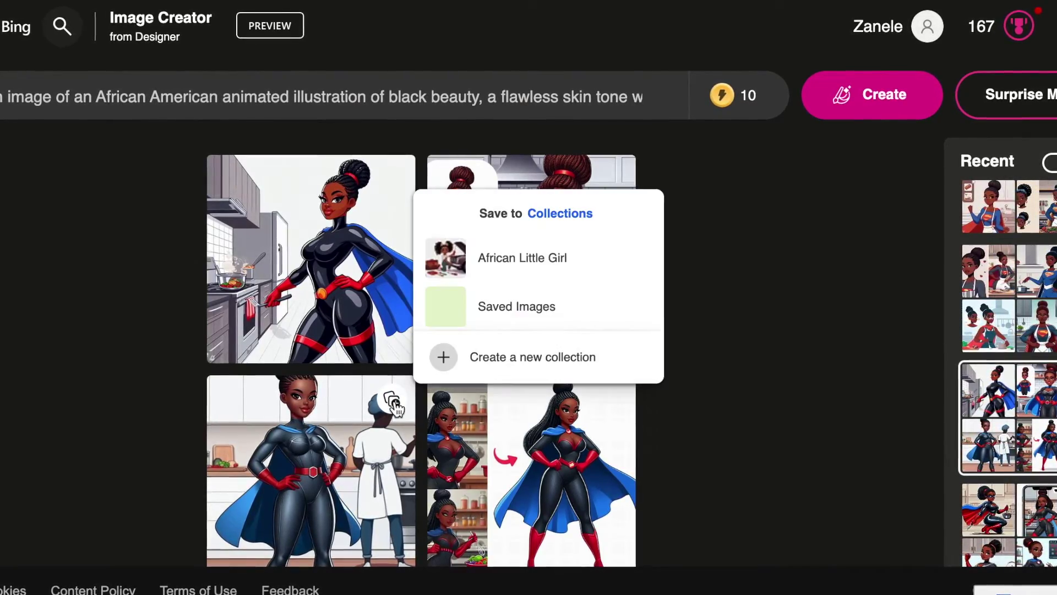
{"action": "mouse_move", "coordinate": [626, 480]}
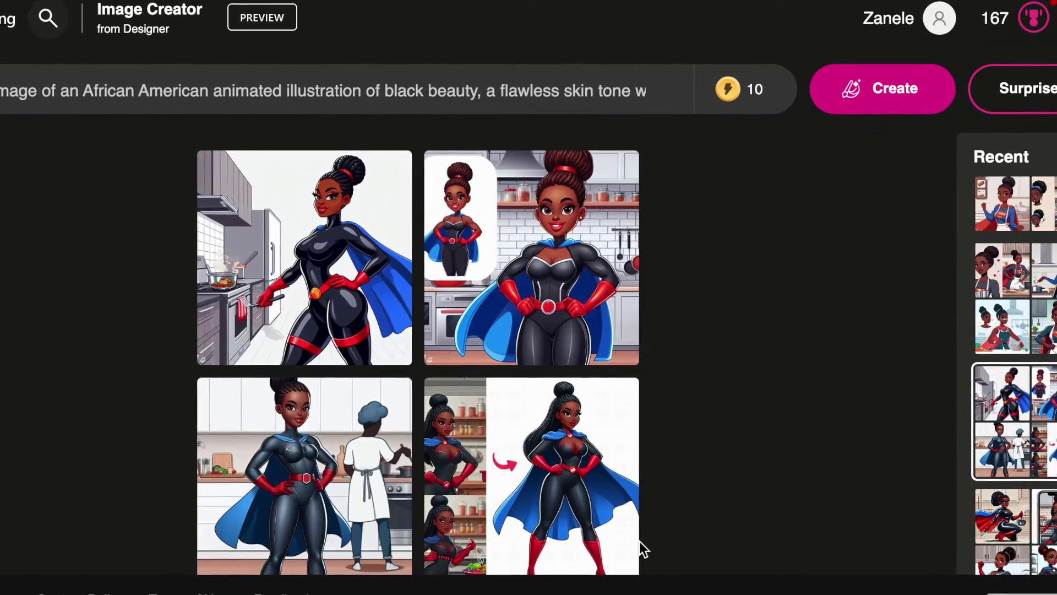
{"action": "mouse_move", "coordinate": [557, 505]}
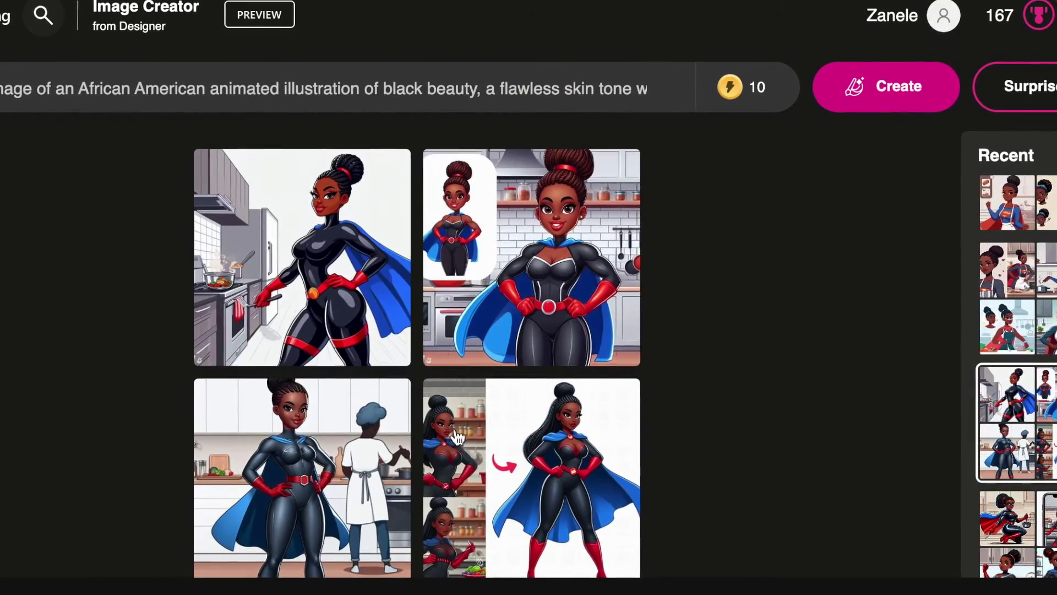
{"action": "mouse_move", "coordinate": [514, 312]}
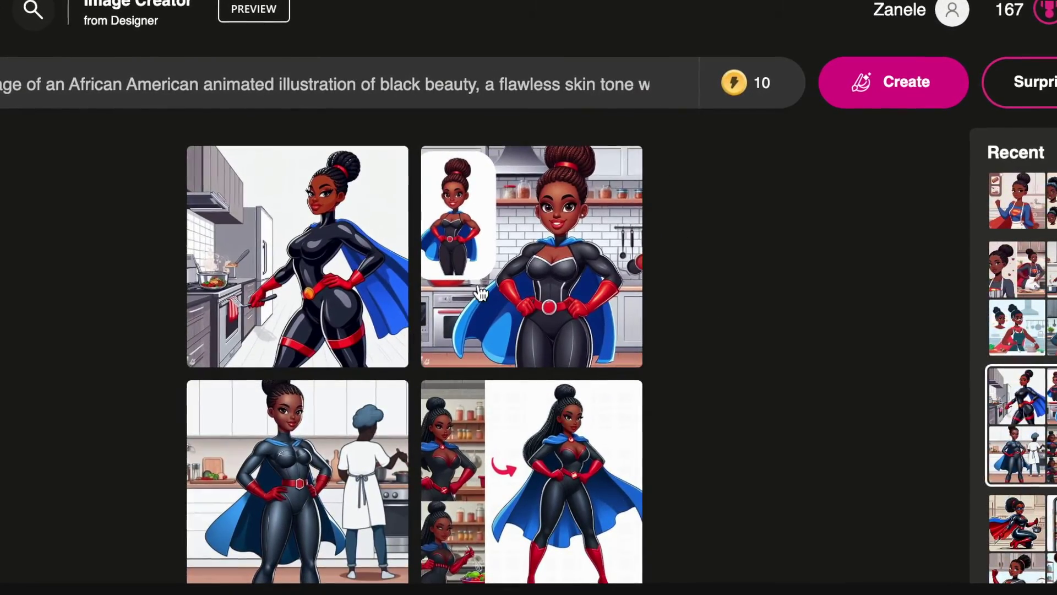
{"action": "mouse_move", "coordinate": [607, 394]}
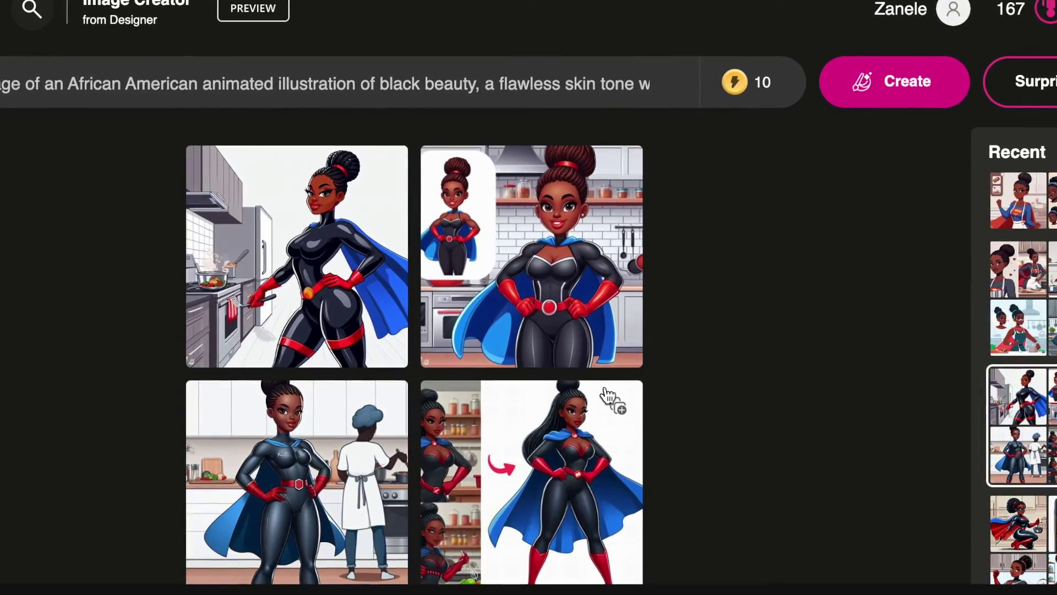
{"action": "left_click", "coordinate": [613, 415]}
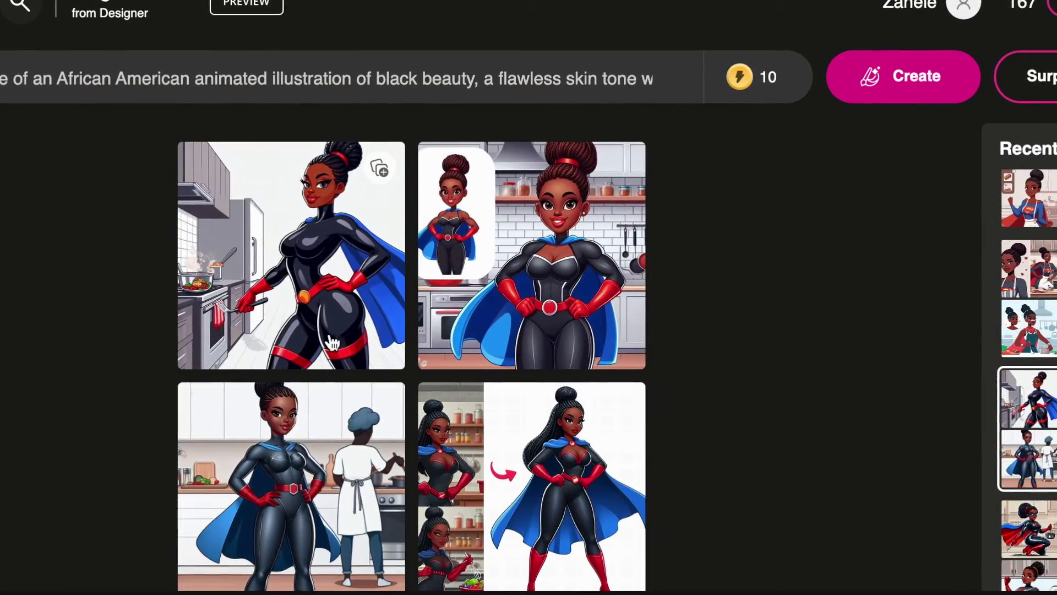
{"action": "mouse_move", "coordinate": [622, 255]}
{"action": "mouse_move", "coordinate": [602, 427]}
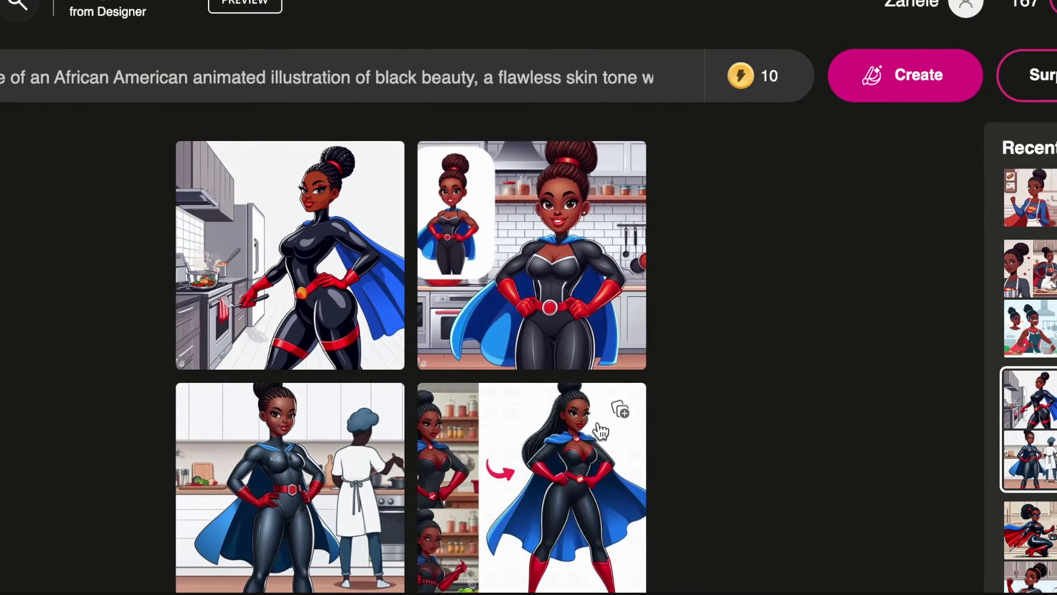
{"action": "scroll", "coordinate": [615, 475], "scroll_direction": "down", "scroll_amount": 2}
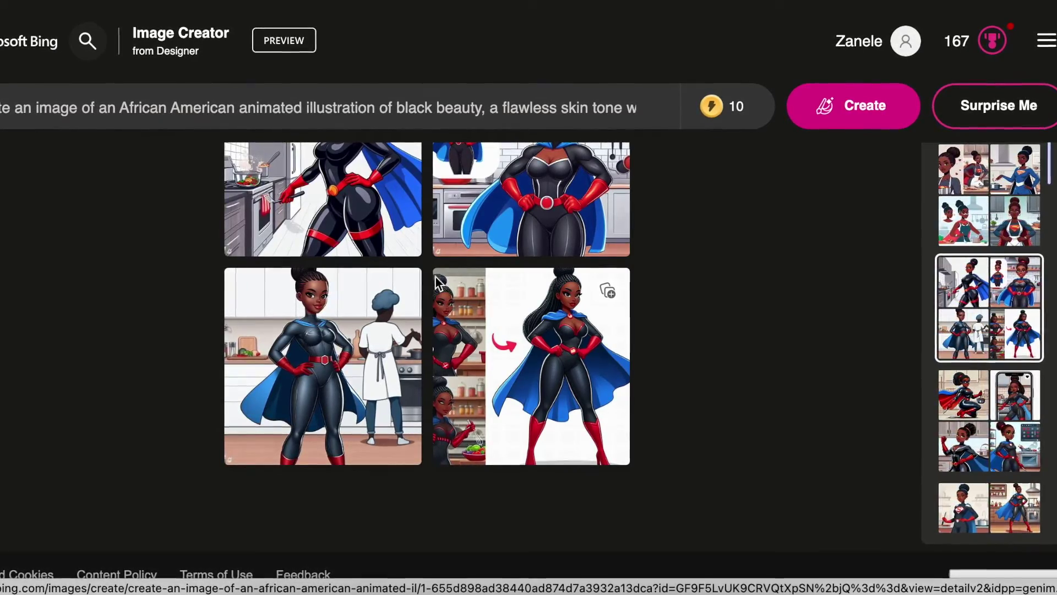
{"action": "scroll", "coordinate": [584, 392], "scroll_direction": "up", "scroll_amount": 3}
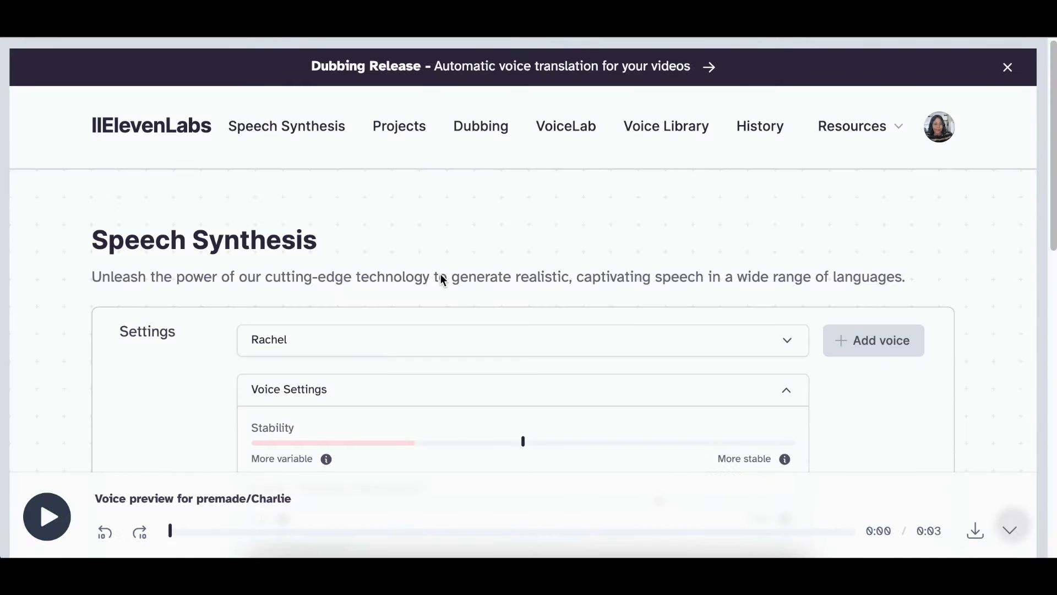
- Open the SuperMamzo YouTube channel's About details and select its full description text
{"action": "scroll", "coordinate": [441, 278], "scroll_direction": "down", "scroll_amount": 3}
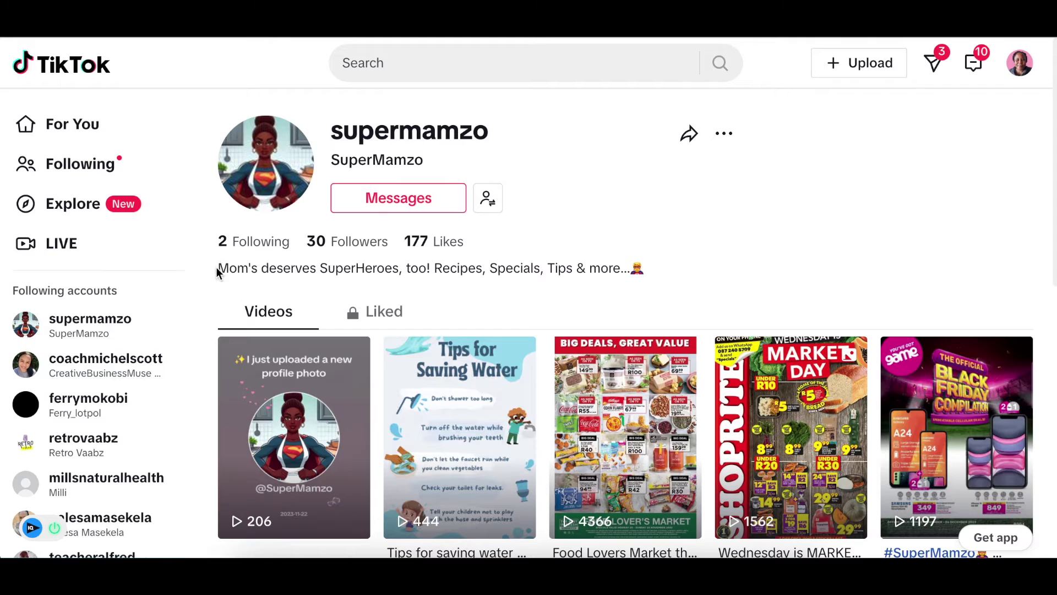
{"action": "left_click_drag", "start_coordinate": [228, 270], "coordinate": [634, 270]}
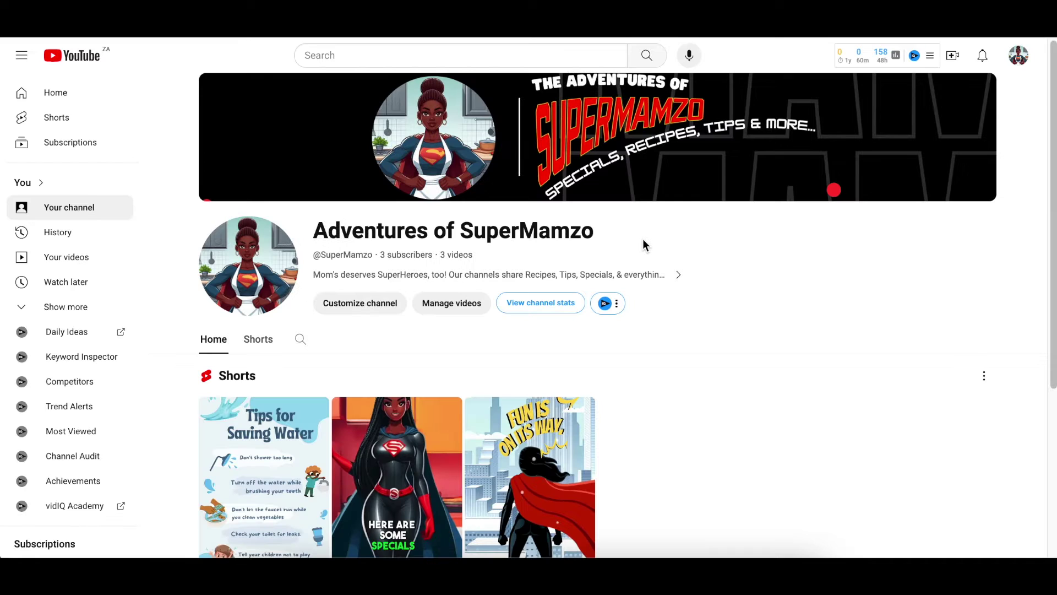
{"action": "left_click", "coordinate": [625, 275]}
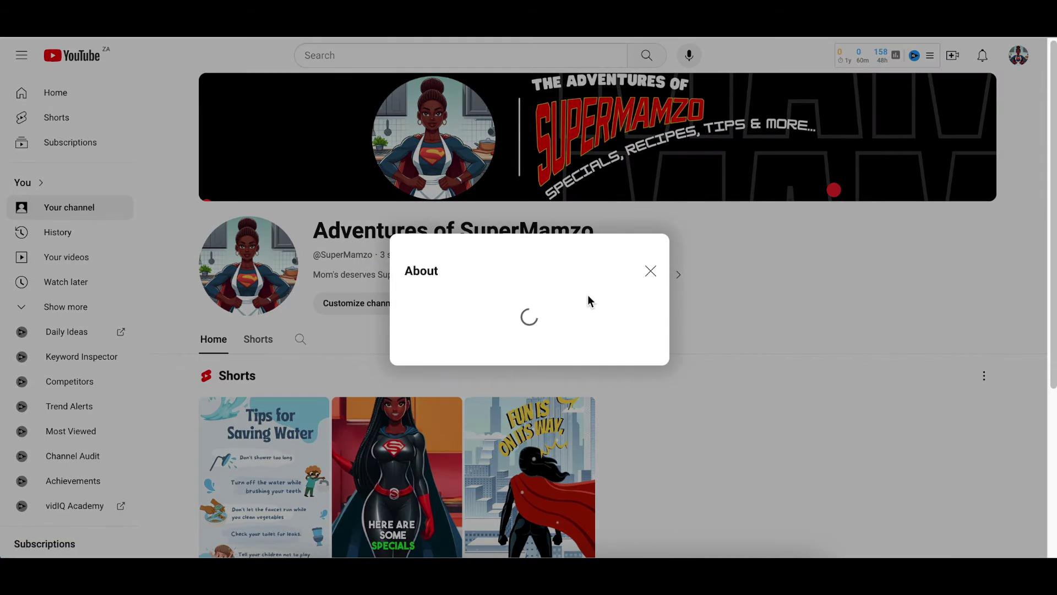
{"action": "left_click_drag", "start_coordinate": [372, 206], "coordinate": [467, 218]}
{"action": "key", "text": "ctrl+c"}
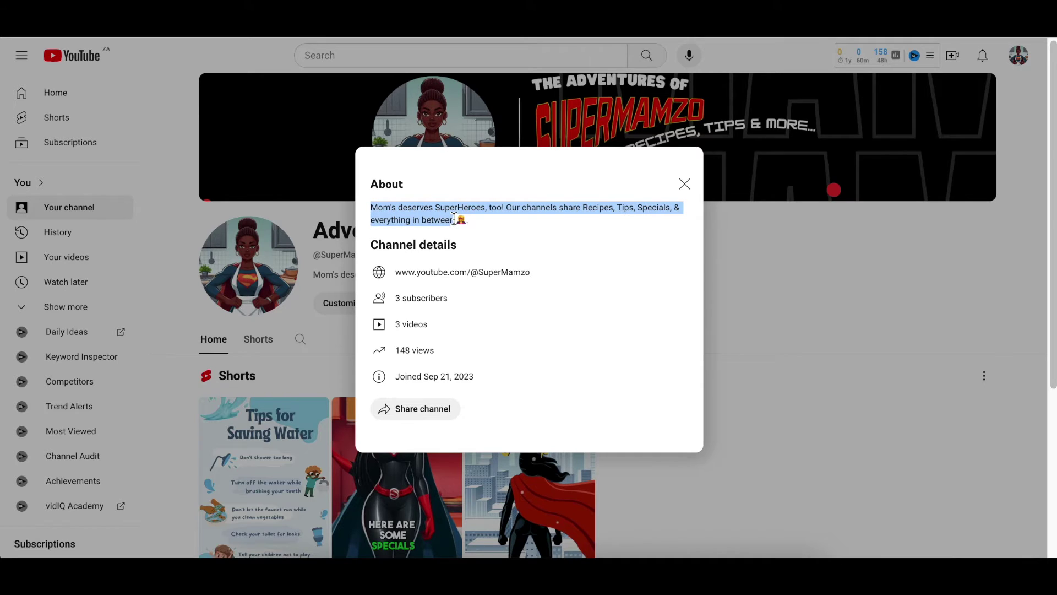
{"action": "left_click", "coordinate": [596, 270]}
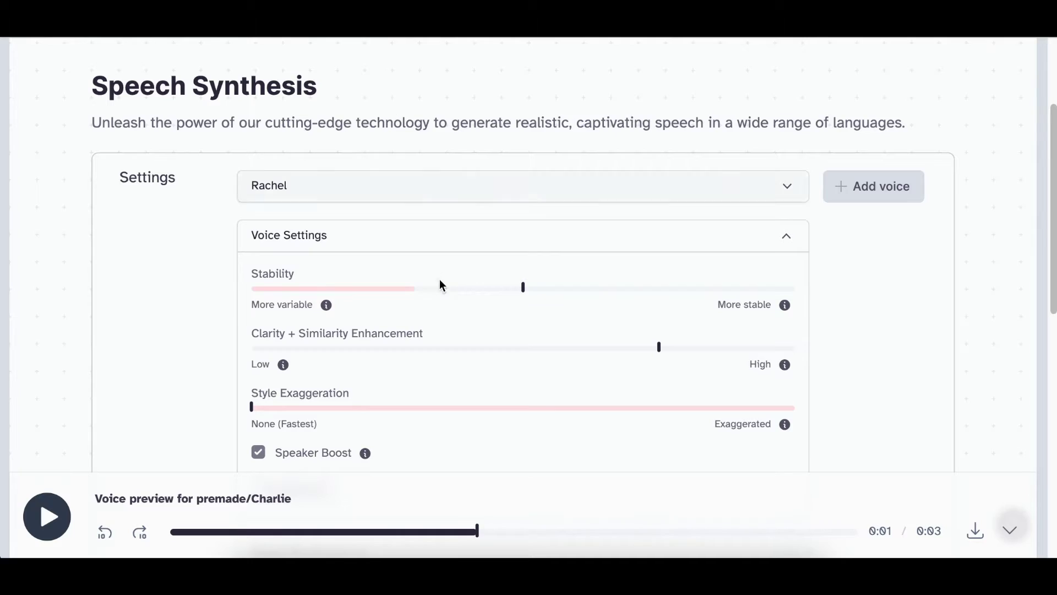
- Preview the Serena voice in the voice list and select it in place of Rachel
{"action": "scroll", "coordinate": [577, 317], "scroll_direction": "up", "scroll_amount": 1}
{"action": "left_click", "coordinate": [786, 197]}
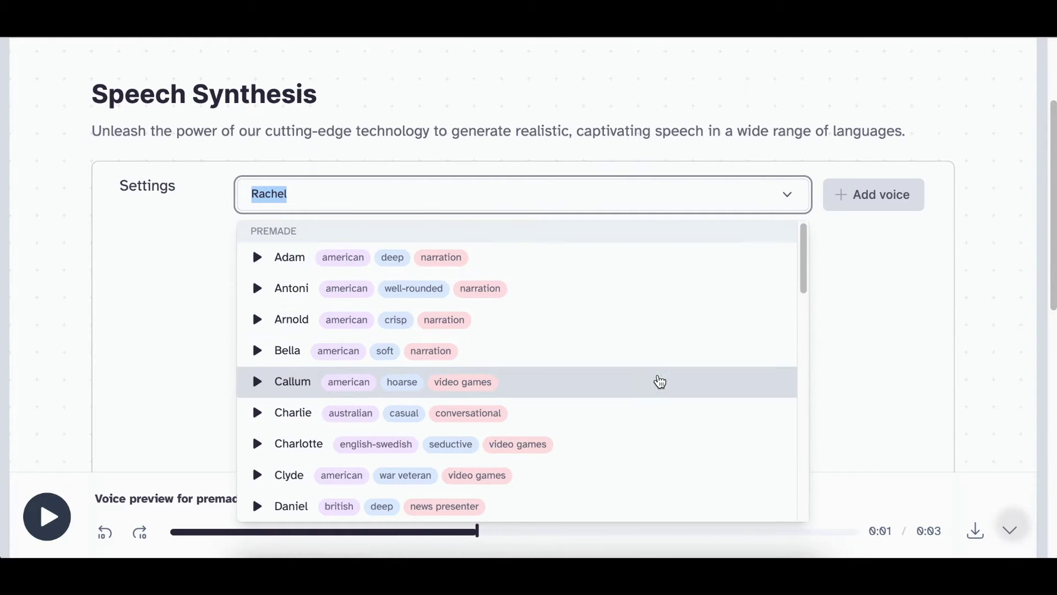
{"action": "scroll", "coordinate": [640, 389], "scroll_direction": "down", "scroll_amount": 2}
{"action": "scroll", "coordinate": [637, 389], "scroll_direction": "up", "scroll_amount": 1}
{"action": "scroll", "coordinate": [637, 390], "scroll_direction": "down", "scroll_amount": 12}
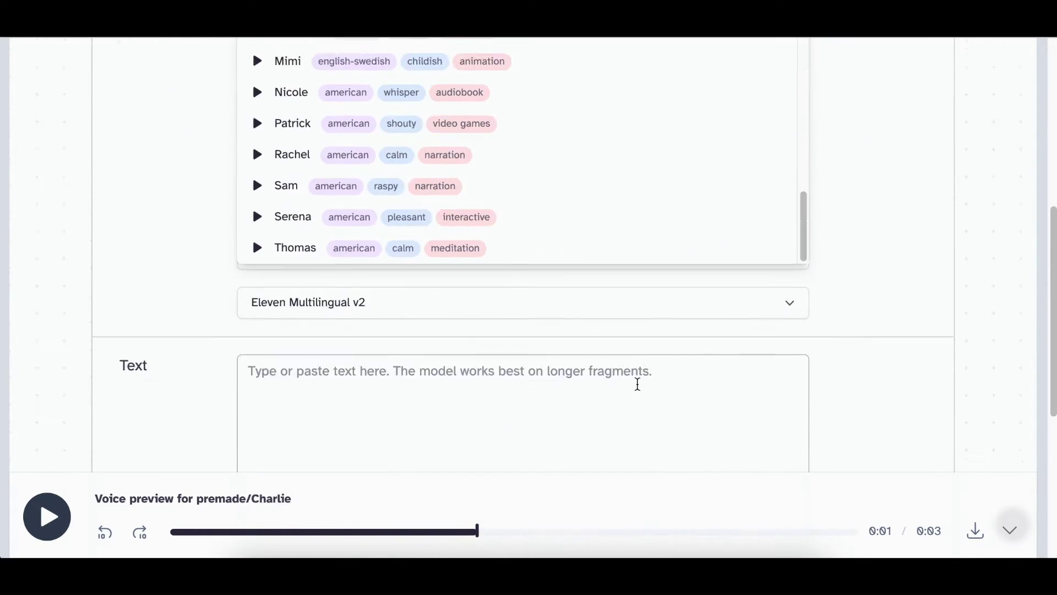
{"action": "scroll", "coordinate": [620, 257], "scroll_direction": "up", "scroll_amount": 3}
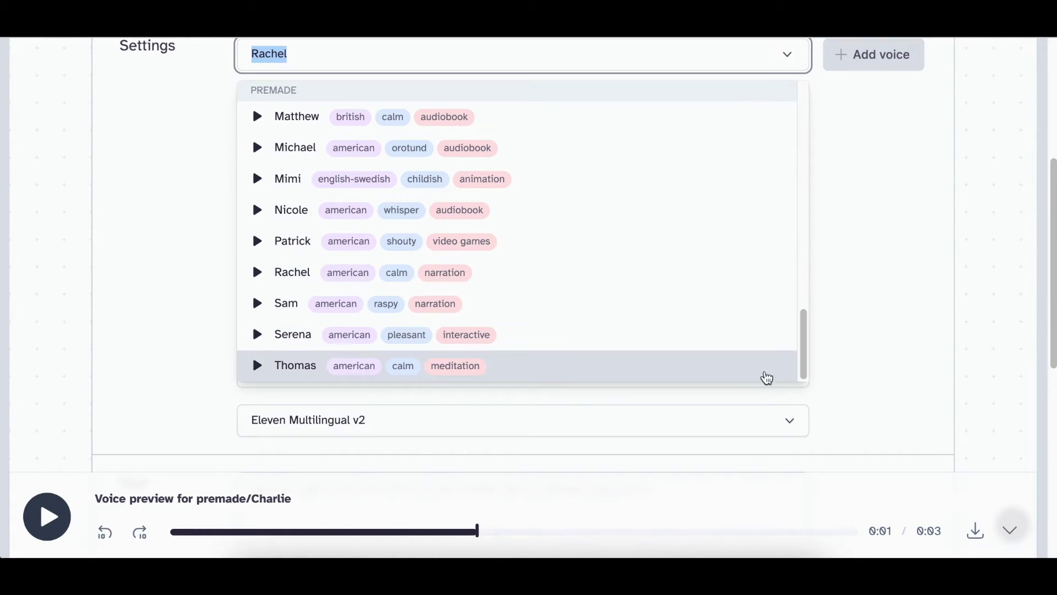
{"action": "left_click", "coordinate": [257, 337]}
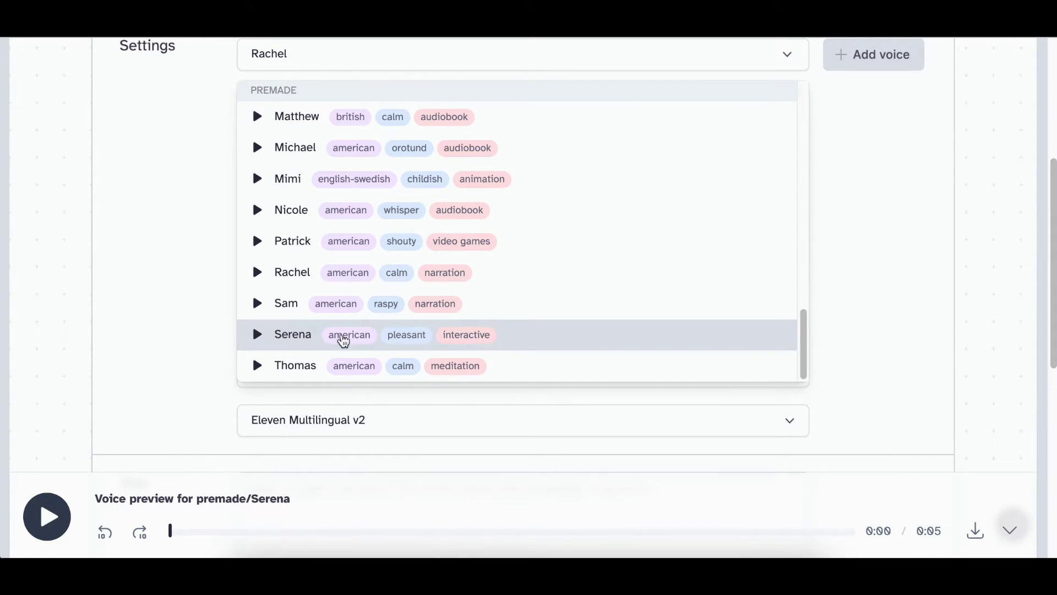
{"action": "left_click", "coordinate": [286, 338]}
- Scroll down to the Text box and place the cursor in it for the narration
{"action": "scroll", "coordinate": [318, 342], "scroll_direction": "up", "scroll_amount": 2}
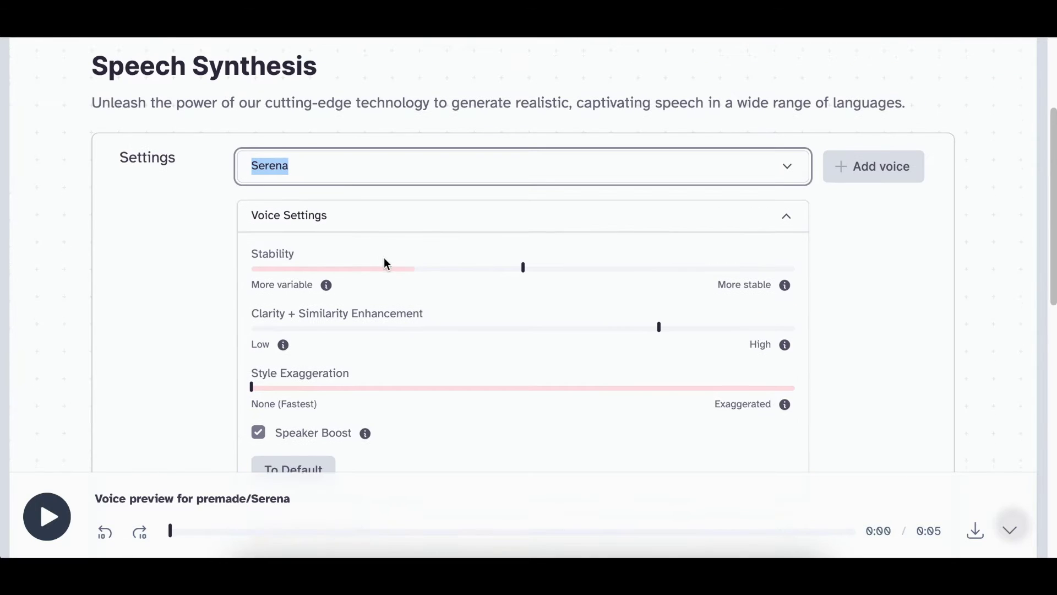
{"action": "scroll", "coordinate": [372, 279], "scroll_direction": "down", "scroll_amount": 3}
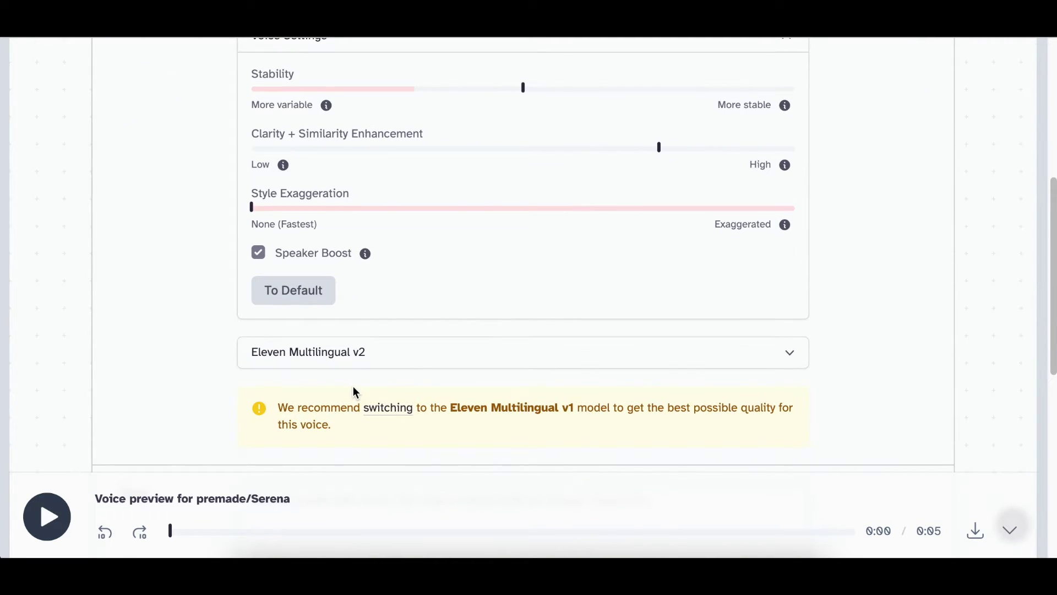
{"action": "scroll", "coordinate": [496, 397], "scroll_direction": "up", "scroll_amount": 1}
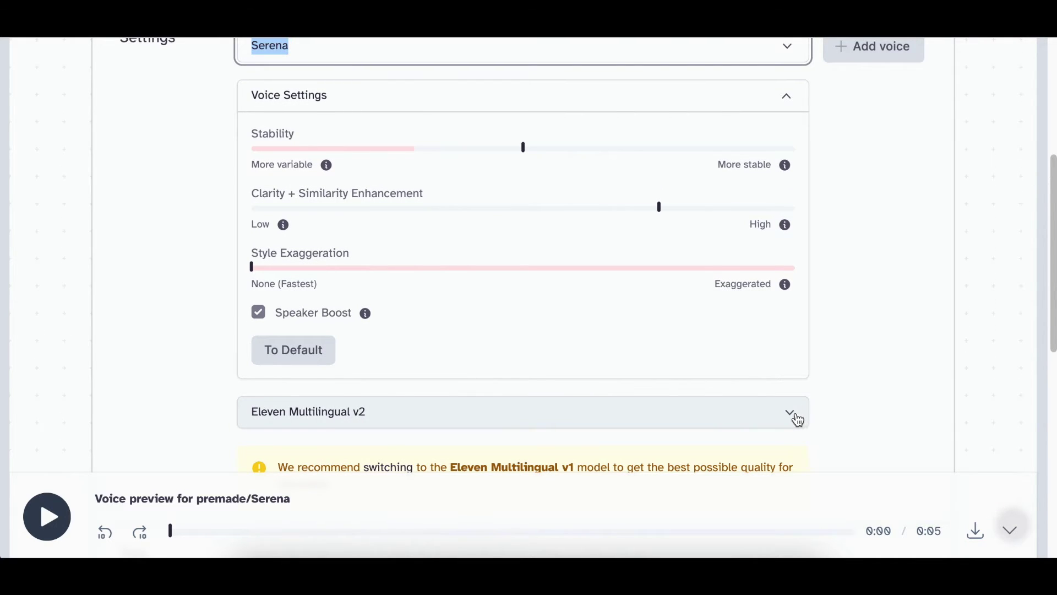
{"action": "scroll", "coordinate": [795, 418], "scroll_direction": "down", "scroll_amount": 5}
{"action": "left_click", "coordinate": [310, 300]}
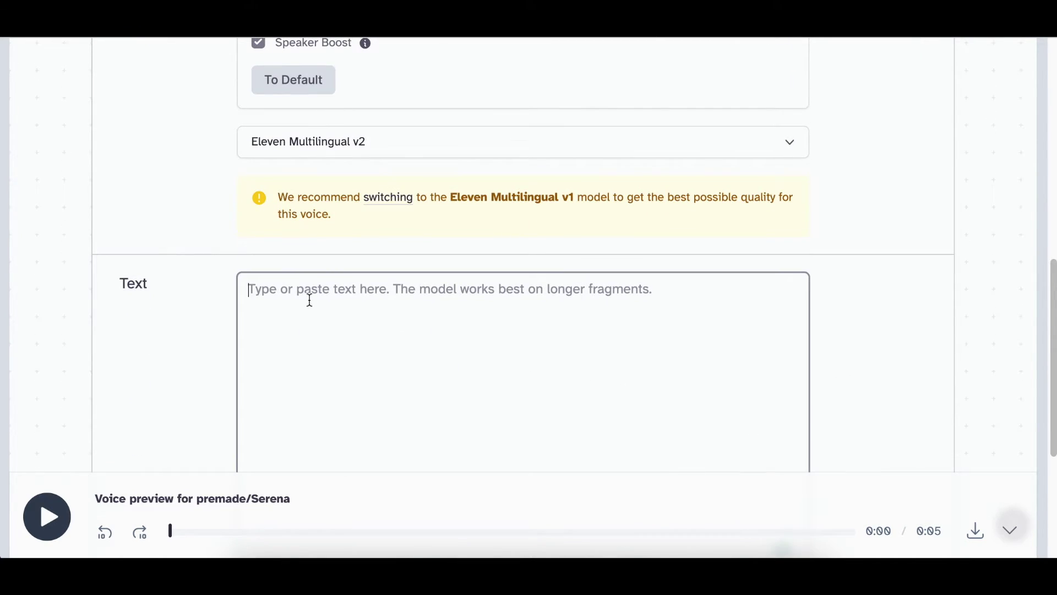
- Paste the copied channel description as narration and delete the leftover words at its end
{"action": "key", "text": "ctrl+v"}
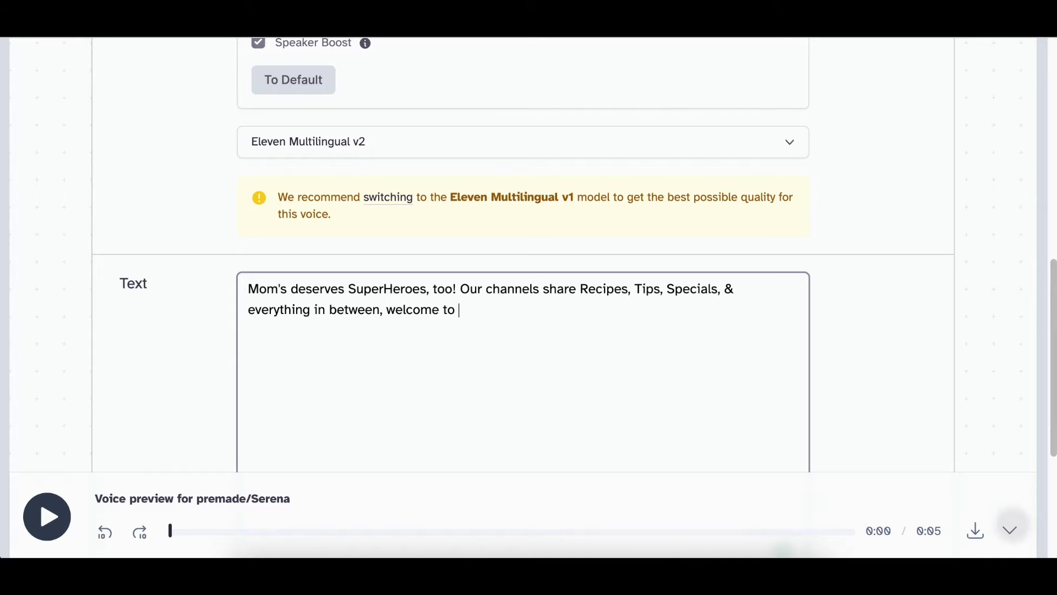
{"action": "key", "text": "BackSpace"}
{"action": "key", "text": "BackSpace"}
{"action": "key", "text": "BackSpace"}
{"action": "key", "text": "BackSpace"}
{"action": "key", "text": "BackSpace"}
{"action": "key", "text": "BackSpace"}
{"action": "key", "text": "BackSpace"}
{"action": "key", "text": "BackSpace"}
{"action": "key", "text": "BackSpace"}
{"action": "key", "text": "BackSpace"}
{"action": "key", "text": "BackSpace"}
{"action": "key", "text": "BackSpace"}
{"action": "key", "text": "BackSpace"}
{"action": "key", "text": "BackSpace"}
{"action": "key", "text": "BackSpace"}
{"action": "key", "text": "BackSpace"}
{"action": "key", "text": "BackSpace"}
{"action": "key", "text": "BackSpace"}
{"action": "key", "text": "BackSpace"}
{"action": "key", "text": "BackSpace"}
{"action": "scroll", "coordinate": [415, 313], "scroll_direction": "down", "scroll_amount": 5}
- Generate the speech, replay it, and download the narration as an mp3
{"action": "left_click", "coordinate": [541, 370]}
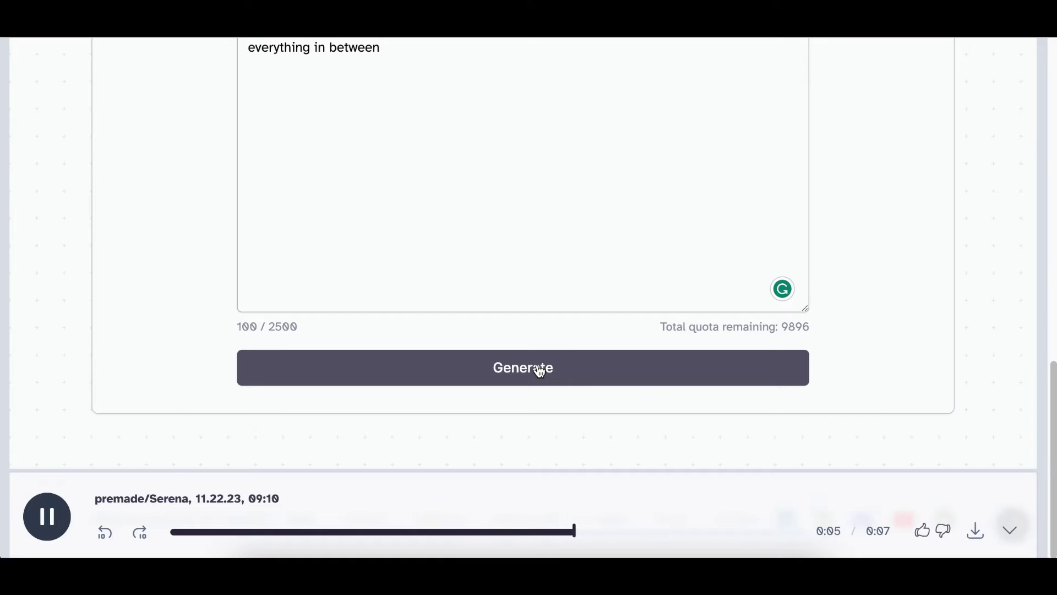
{"action": "left_click", "coordinate": [46, 516]}
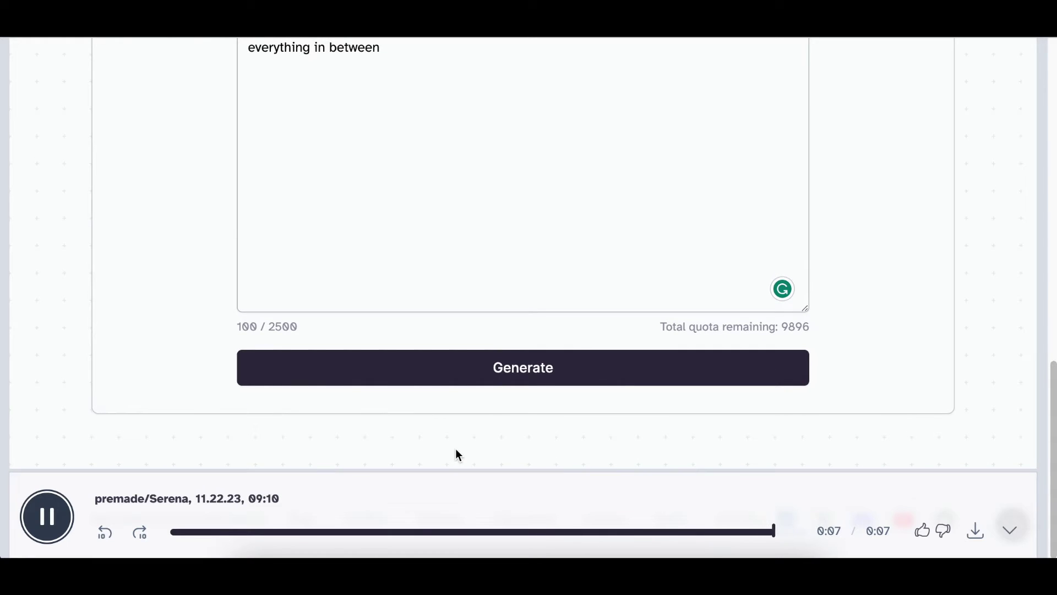
{"action": "left_click", "coordinate": [976, 532]}
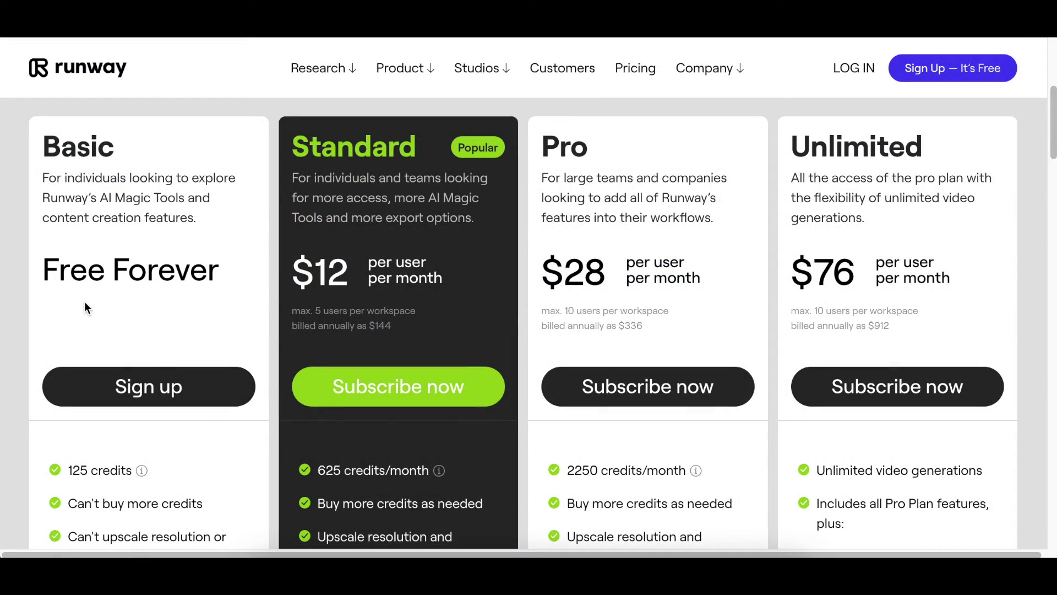
- Scroll down through the Runway pricing plans and back up to the top
{"action": "scroll", "coordinate": [208, 307], "scroll_direction": "down", "scroll_amount": 2}
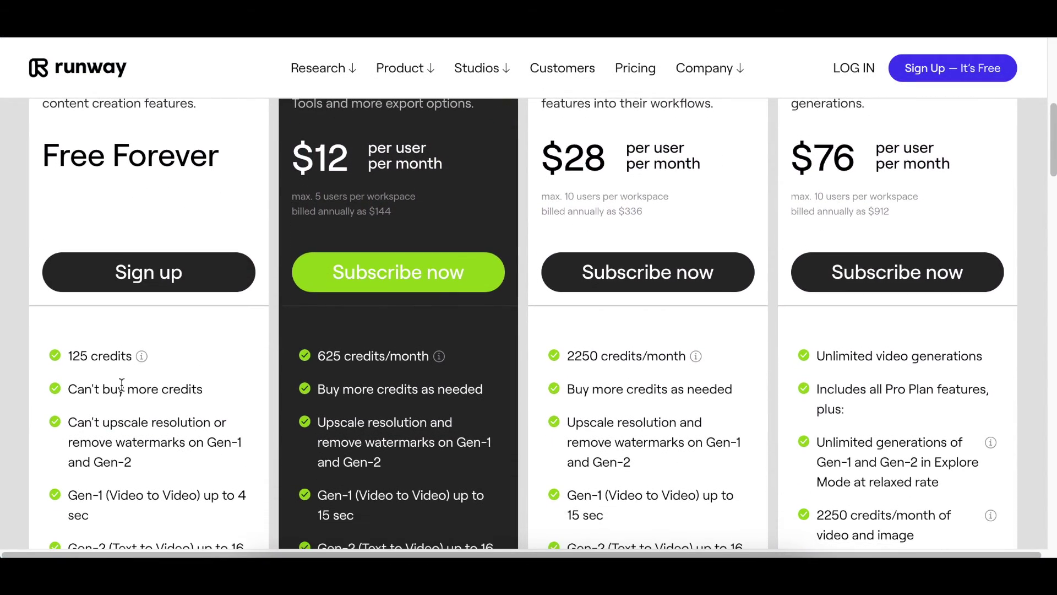
{"action": "scroll", "coordinate": [144, 370], "scroll_direction": "down", "scroll_amount": 2}
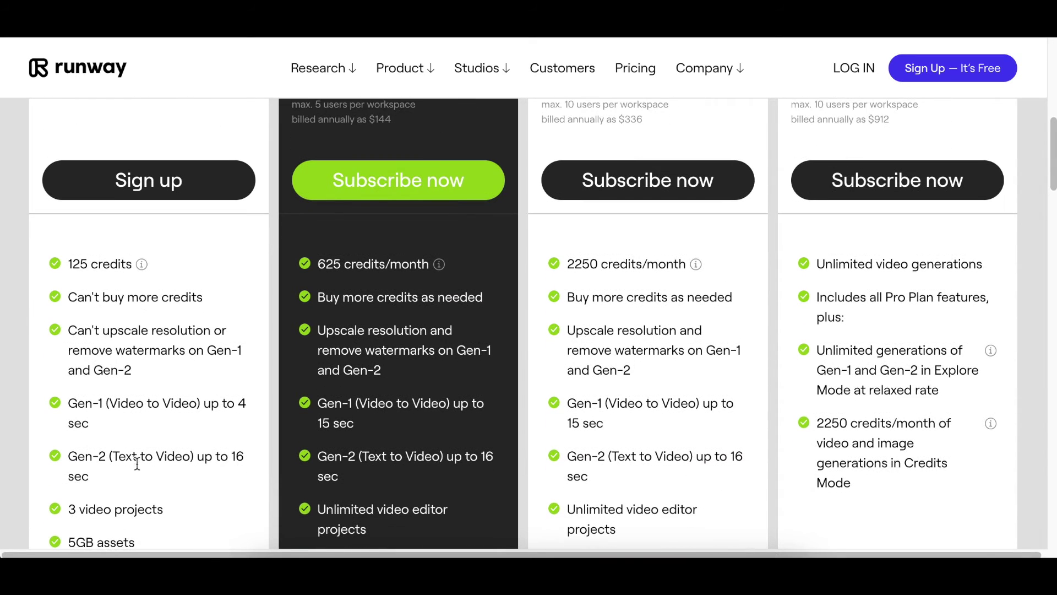
{"action": "scroll", "coordinate": [167, 502], "scroll_direction": "down", "scroll_amount": 1}
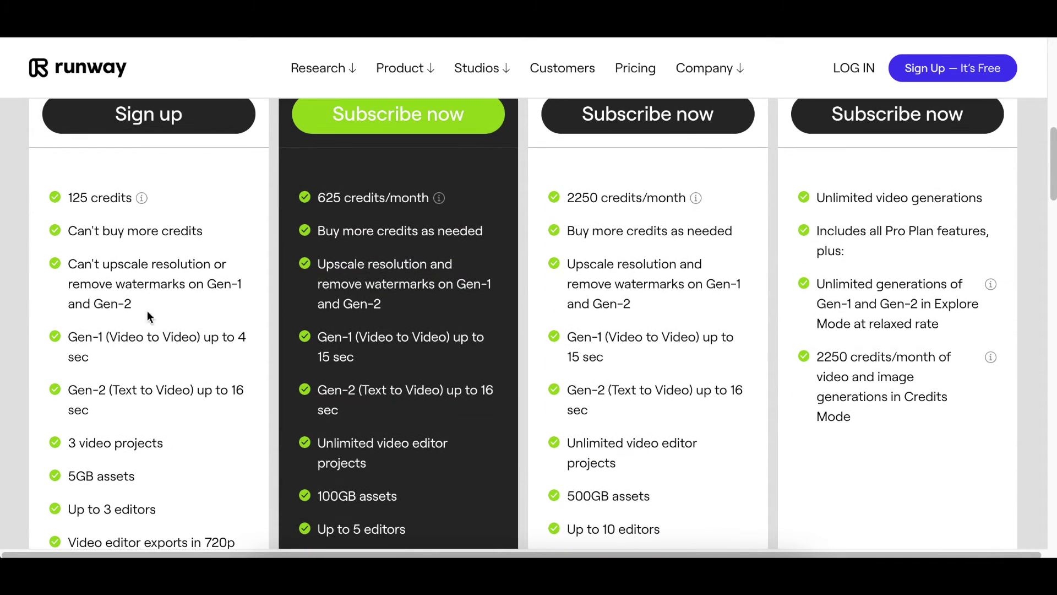
{"action": "scroll", "coordinate": [139, 253], "scroll_direction": "down", "scroll_amount": 1}
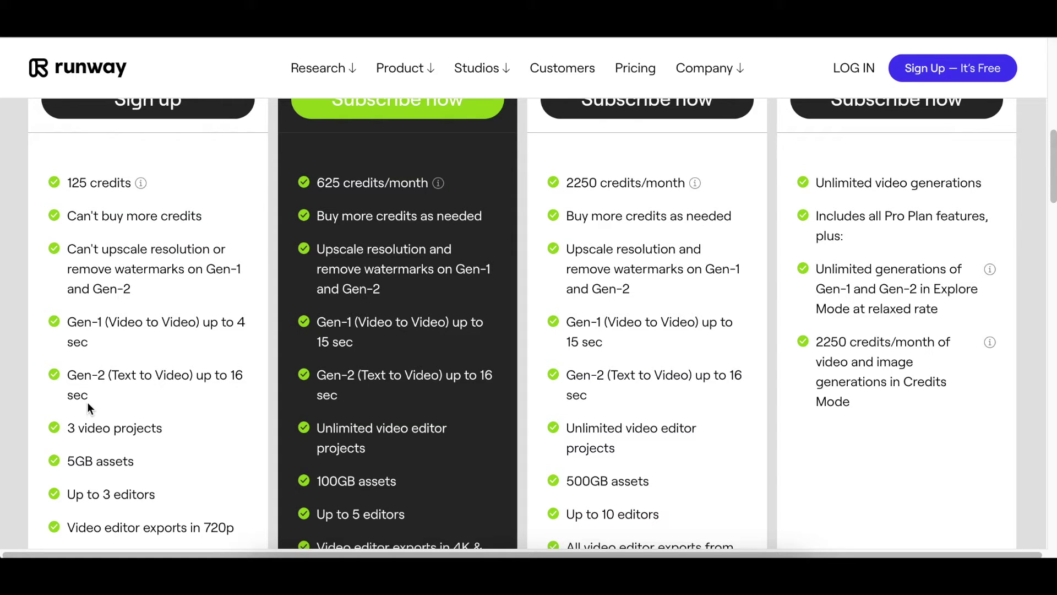
{"action": "scroll", "coordinate": [136, 263], "scroll_direction": "down", "scroll_amount": 3}
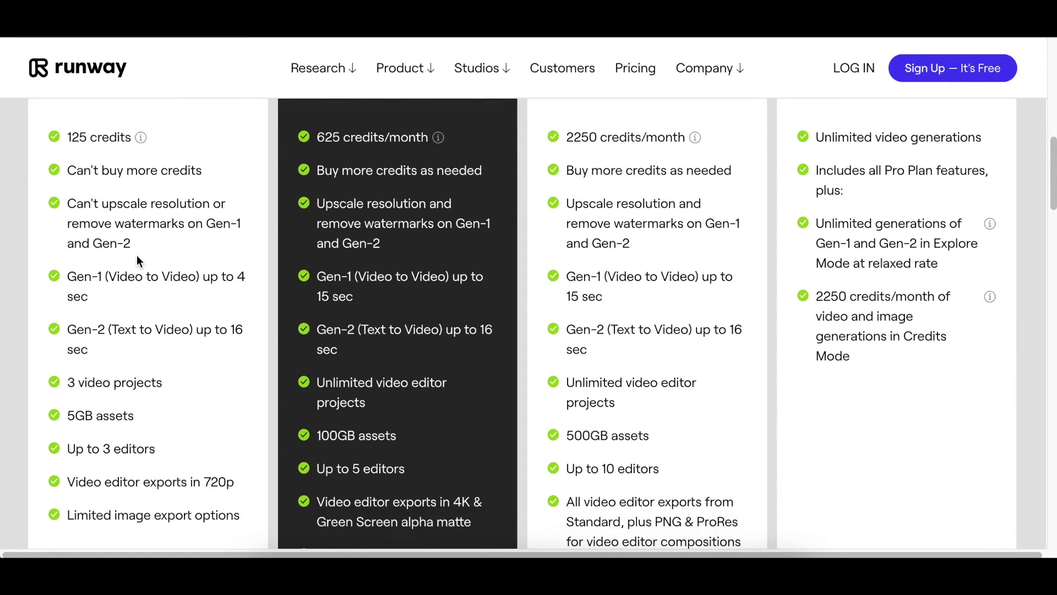
{"action": "scroll", "coordinate": [135, 294], "scroll_direction": "up", "scroll_amount": 3}
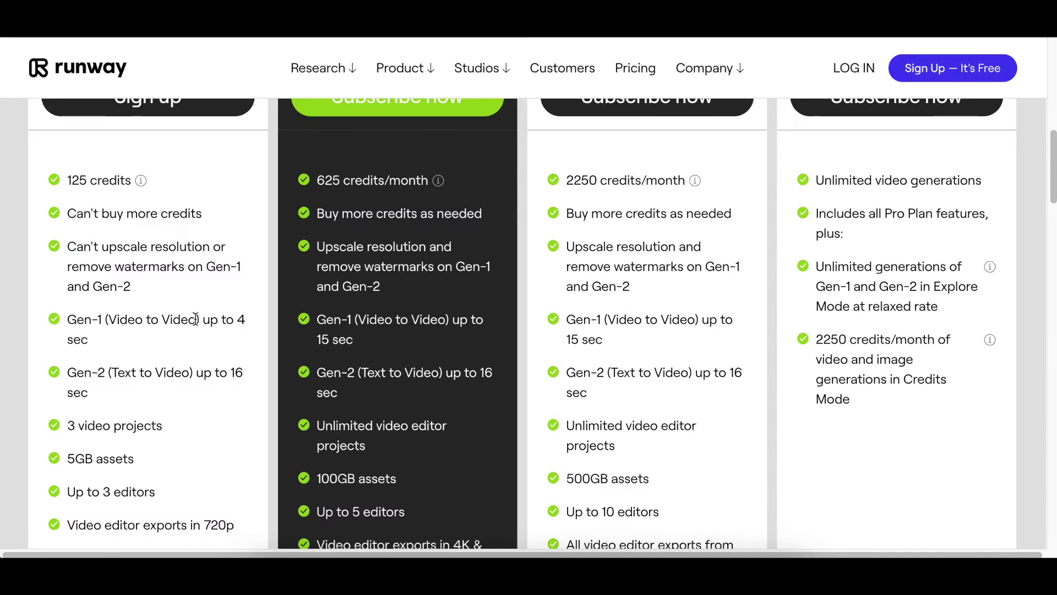
{"action": "scroll", "coordinate": [232, 352], "scroll_direction": "up", "scroll_amount": 1}
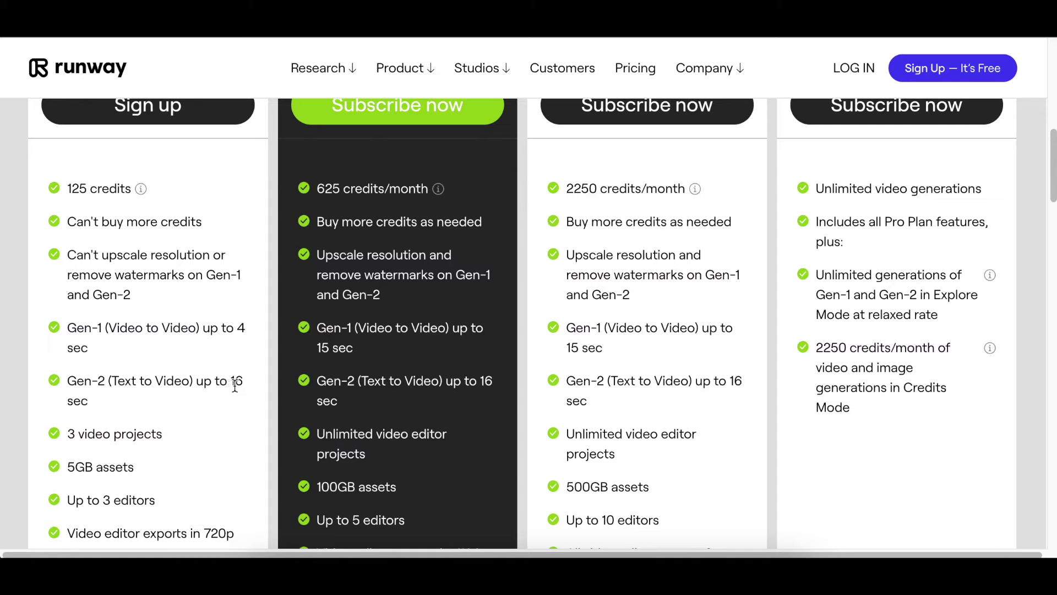
{"action": "scroll", "coordinate": [238, 381], "scroll_direction": "up", "scroll_amount": 5}
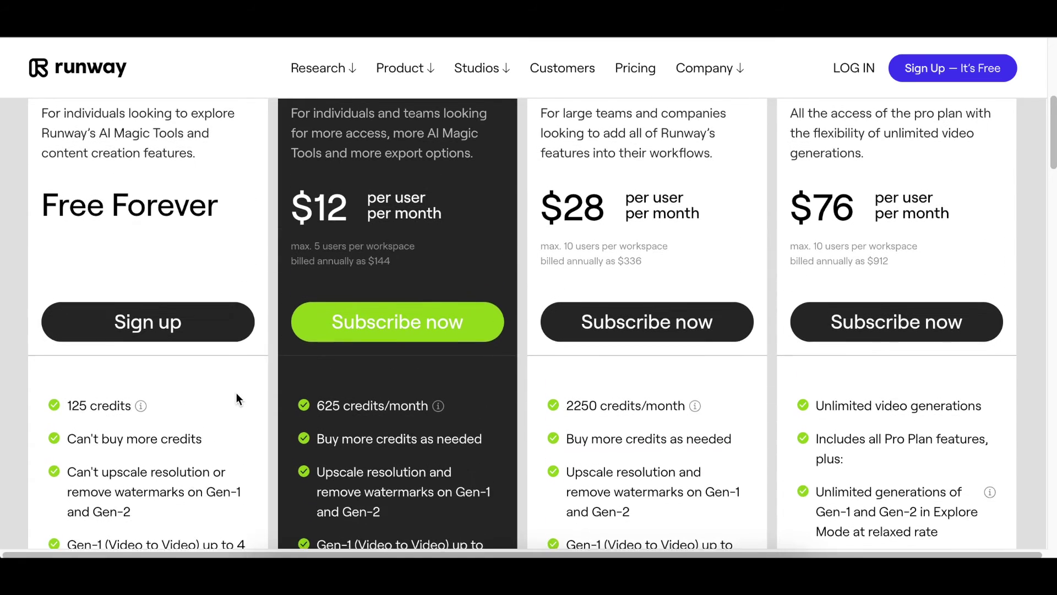
{"action": "scroll", "coordinate": [309, 285], "scroll_direction": "up", "scroll_amount": 2}
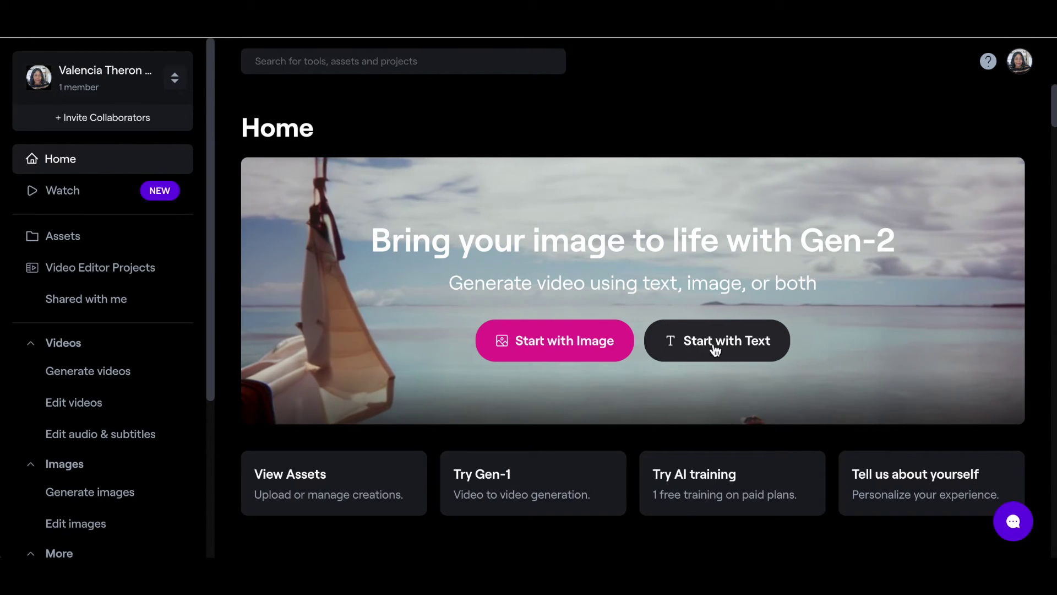
- Start a Gen-2 video from an image, uploading the flying superhero jpeg from the SuperMamzo folder
{"action": "left_click", "coordinate": [557, 345]}
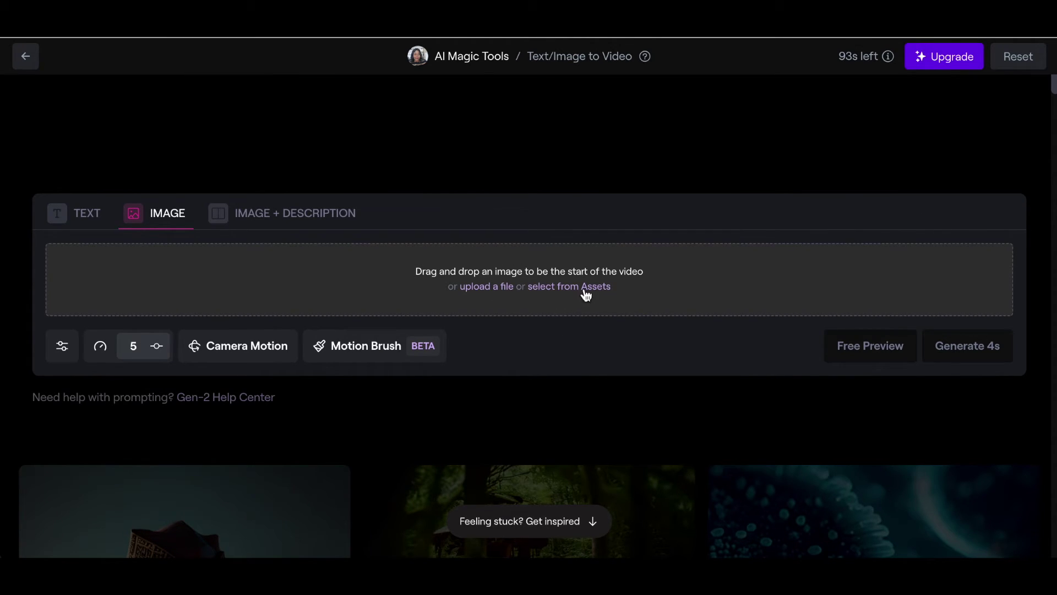
{"action": "left_click", "coordinate": [488, 287]}
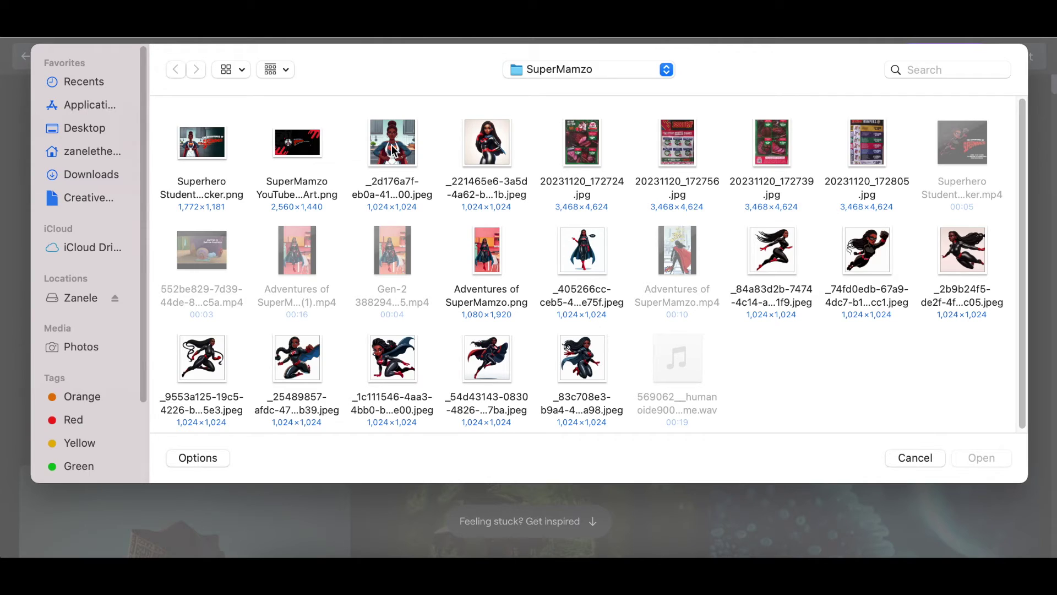
{"action": "double_click", "coordinate": [867, 251]}
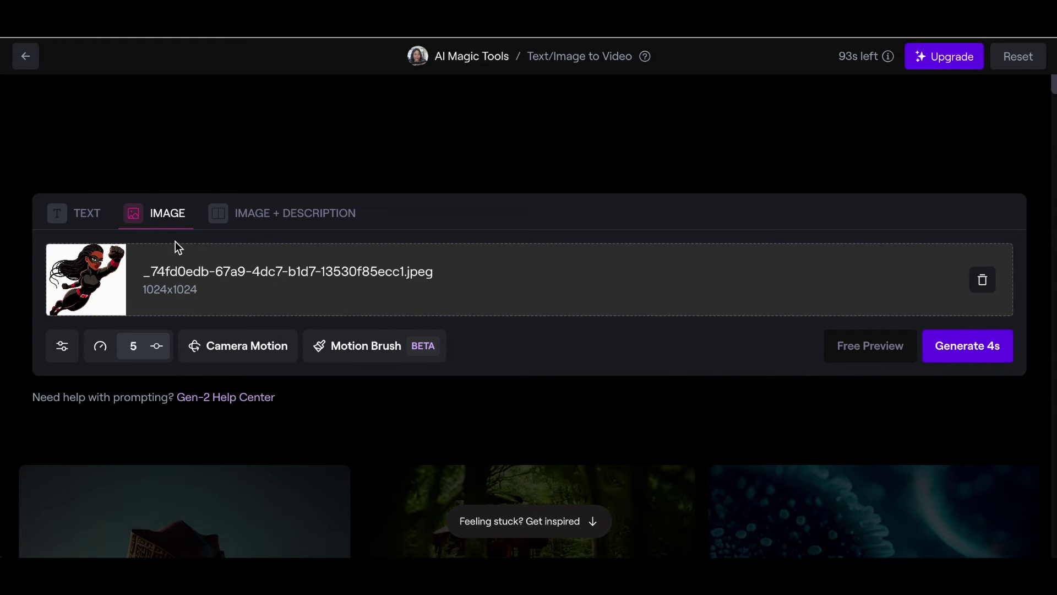
- Generate a 4-second Gen-2 clip in image-plus-description mode, preview it, and download the mp4
{"action": "left_click", "coordinate": [279, 220]}
{"action": "left_click", "coordinate": [966, 351]}
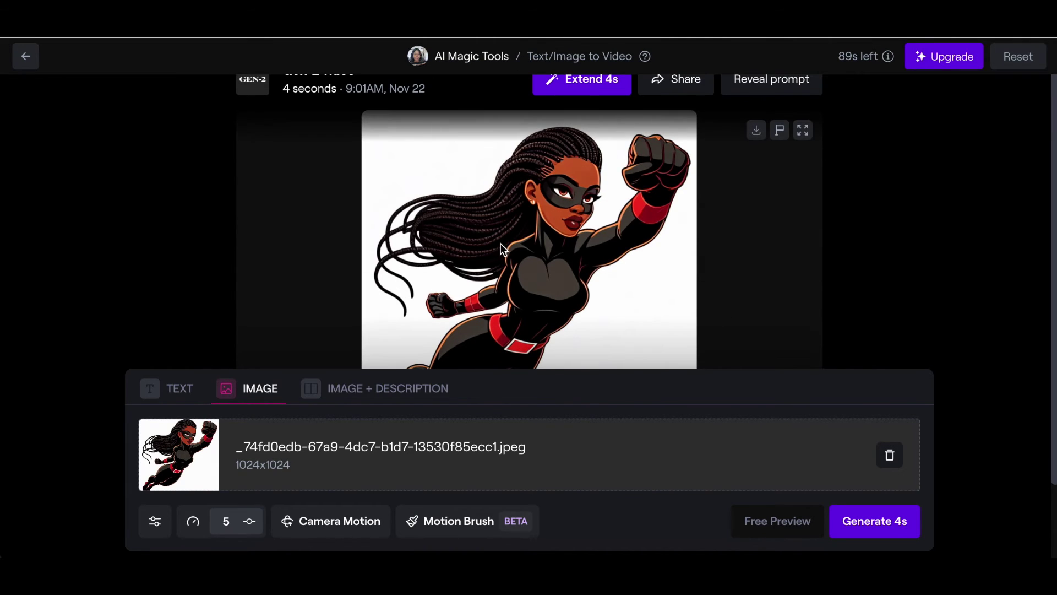
{"action": "scroll", "coordinate": [586, 305], "scroll_direction": "down", "scroll_amount": 2}
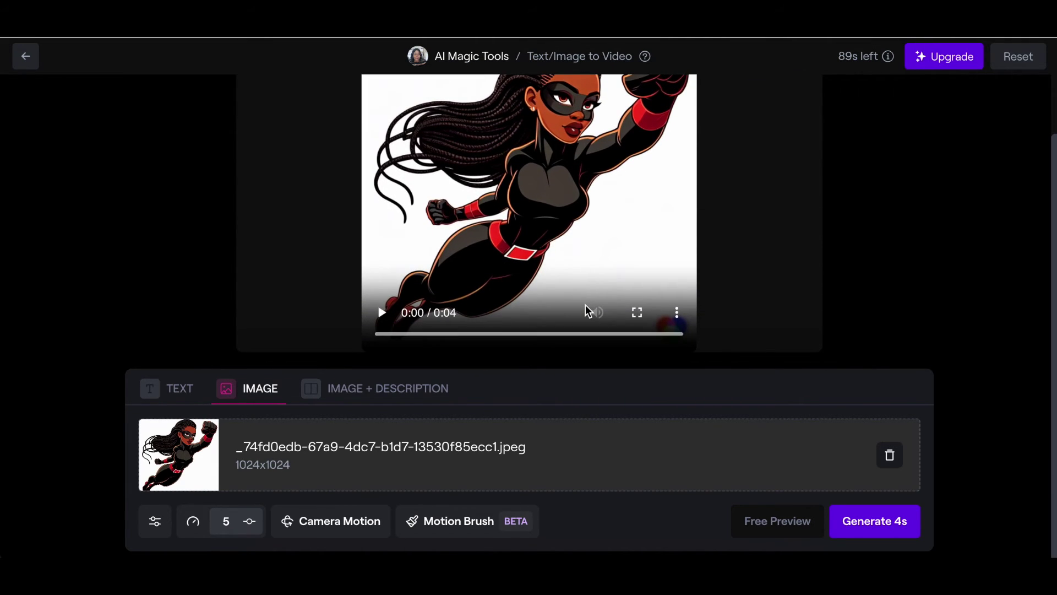
{"action": "left_click", "coordinate": [382, 315]}
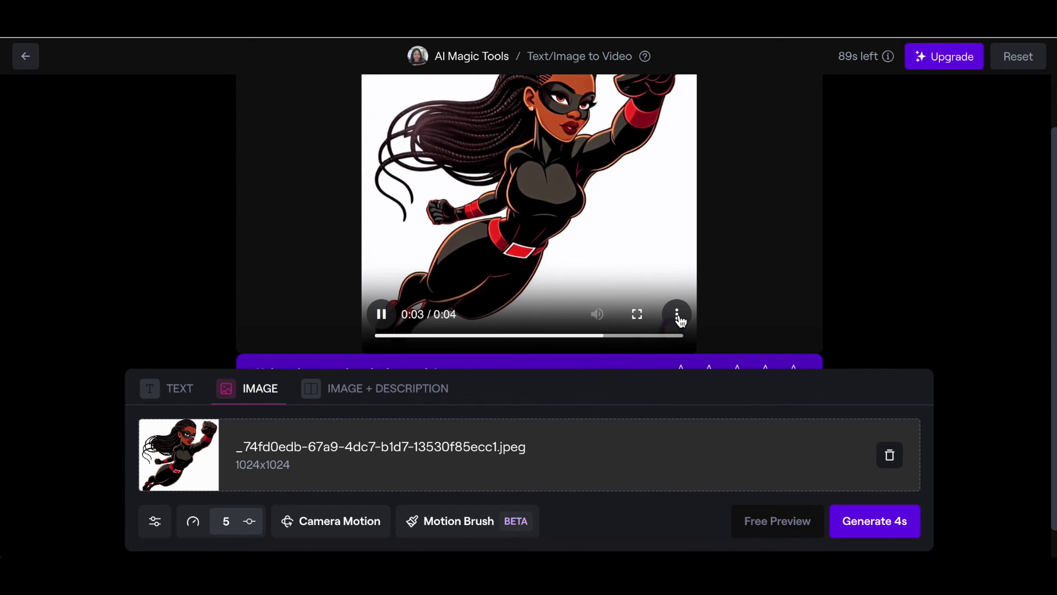
{"action": "scroll", "coordinate": [678, 318], "scroll_direction": "up", "scroll_amount": 3}
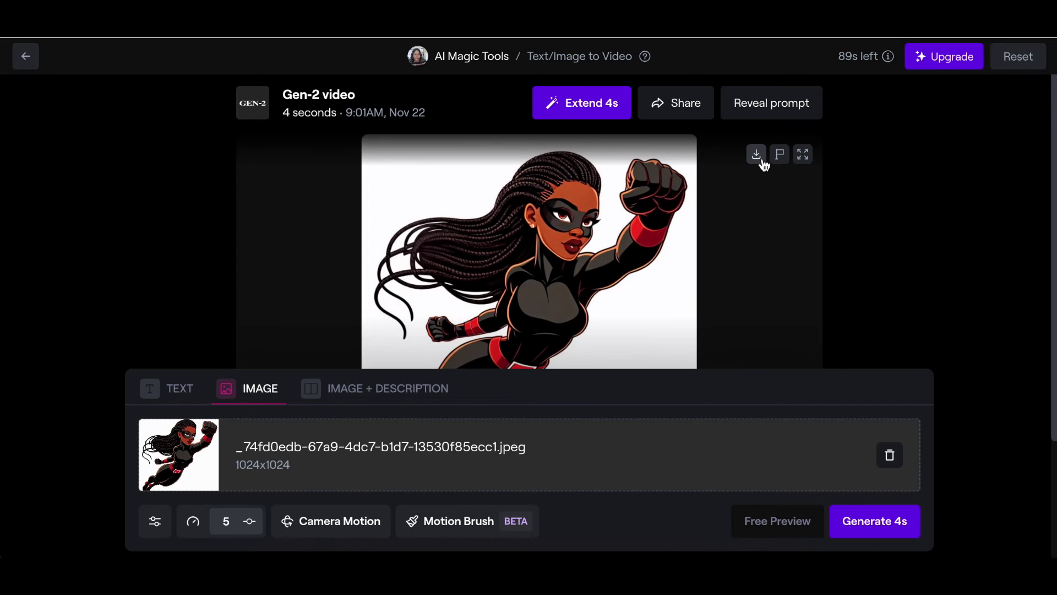
{"action": "left_click", "coordinate": [758, 157]}
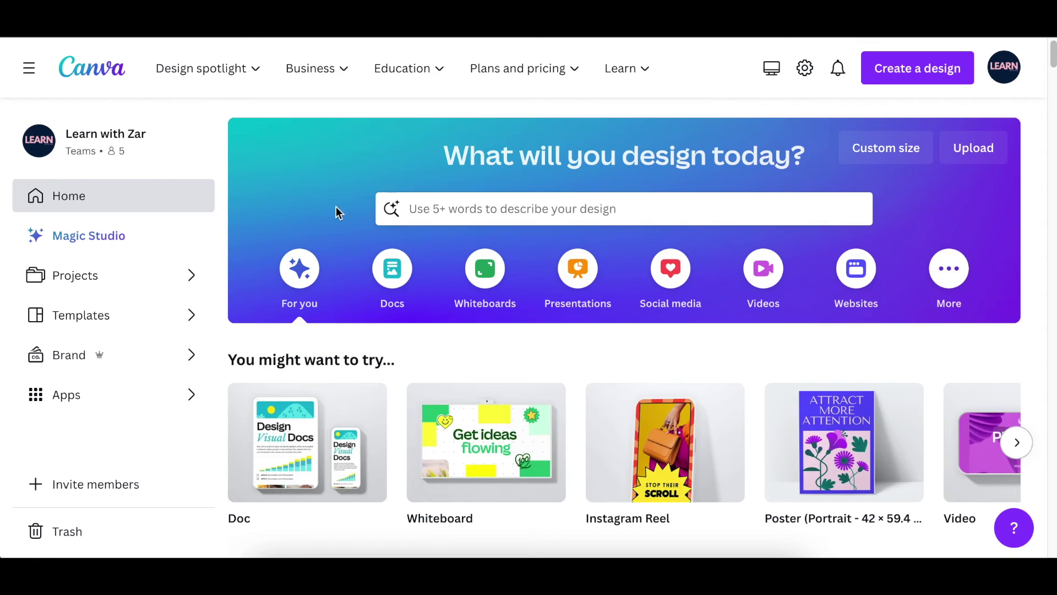
{"action": "scroll", "coordinate": [378, 354], "scroll_direction": "down", "scroll_amount": 6}
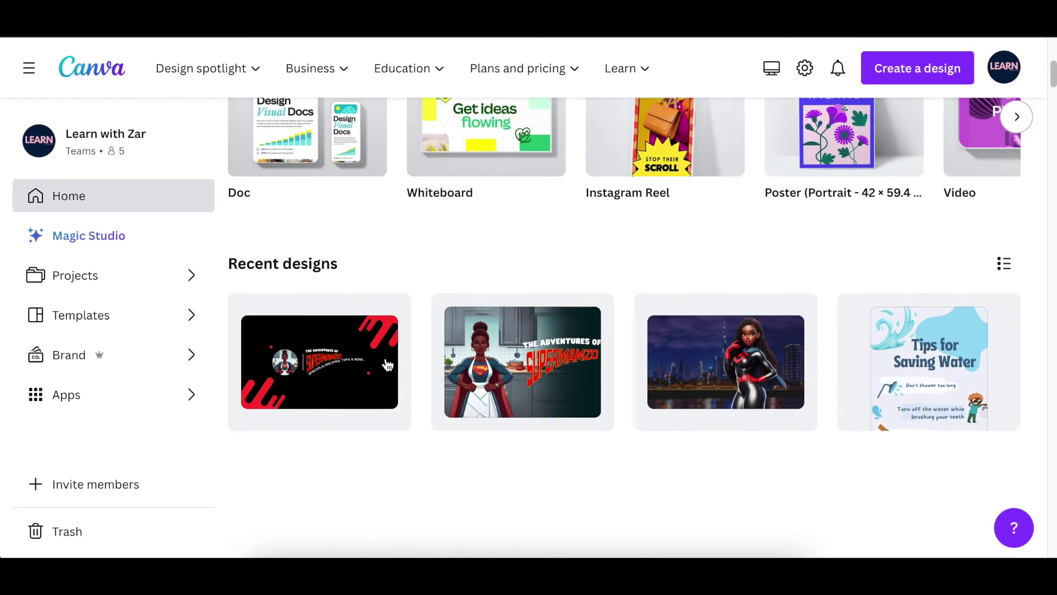
{"action": "mouse_move", "coordinate": [387, 365]}
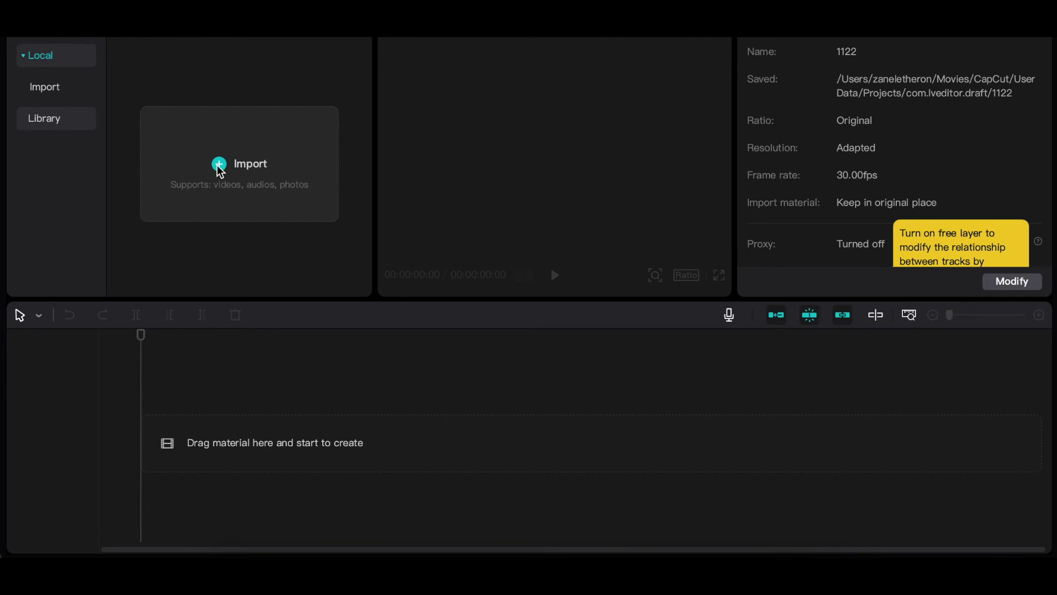
- Import the files, place the sticker video after the Gen-2 clip and the narration below, then preview
{"action": "left_click", "coordinate": [218, 165]}
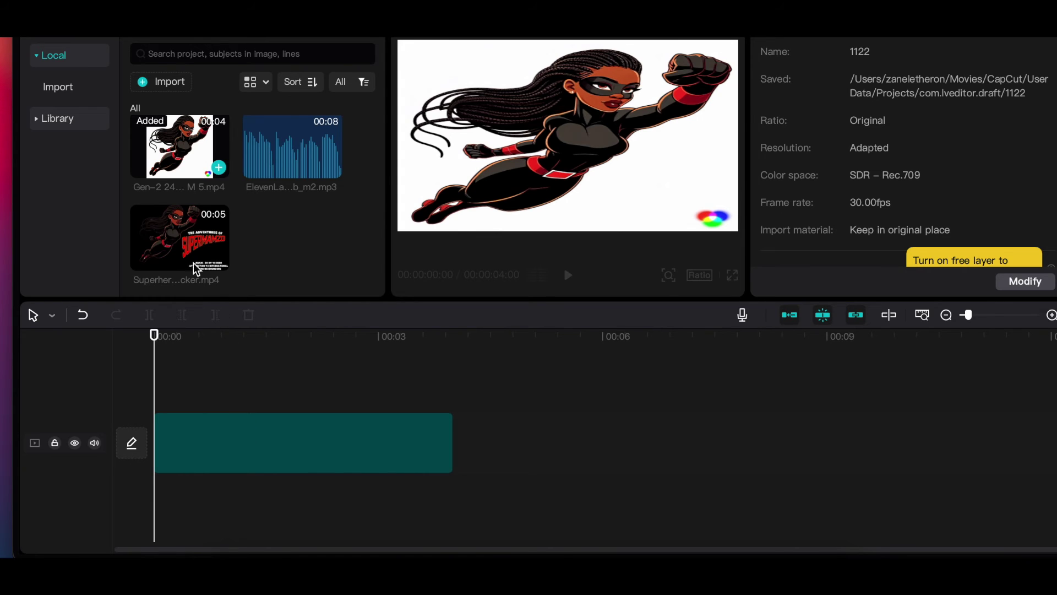
{"action": "left_click_drag", "start_coordinate": [184, 246], "coordinate": [500, 434]}
{"action": "left_click_drag", "start_coordinate": [293, 149], "coordinate": [219, 466]}
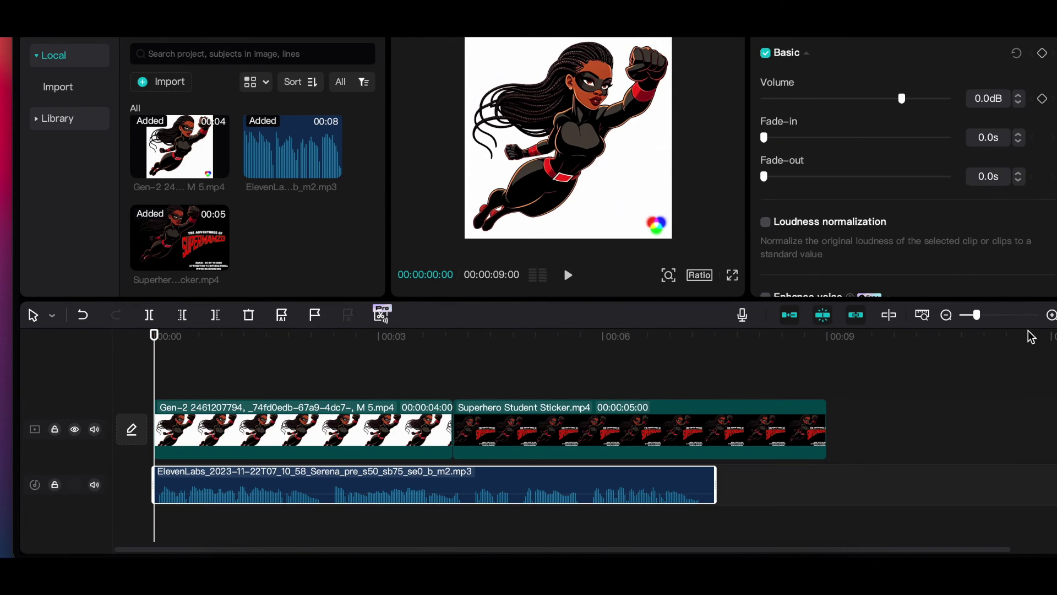
{"action": "key", "text": "space"}
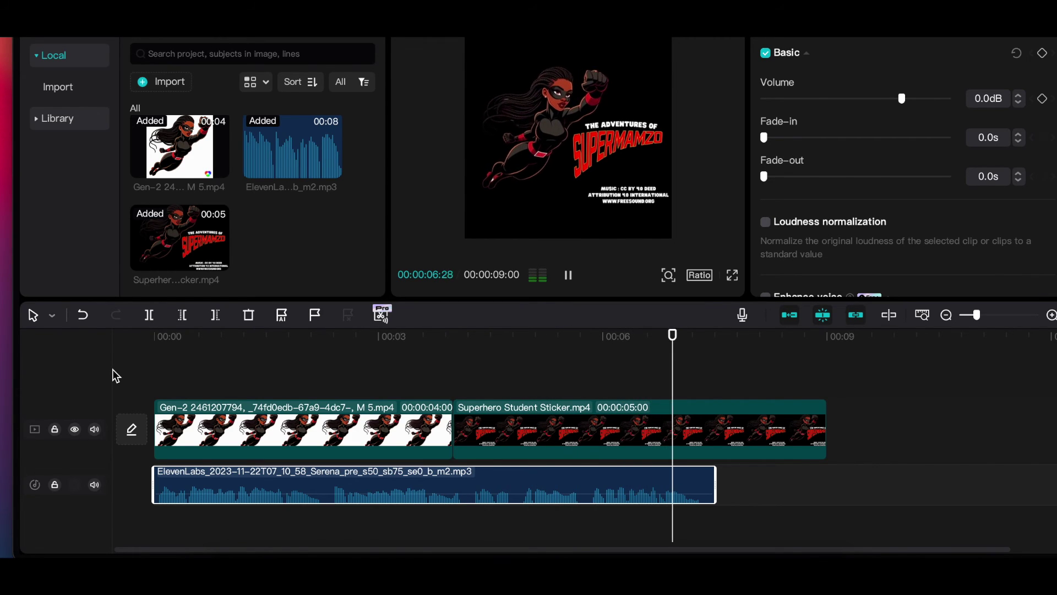
{"action": "left_click", "coordinate": [807, 435]}
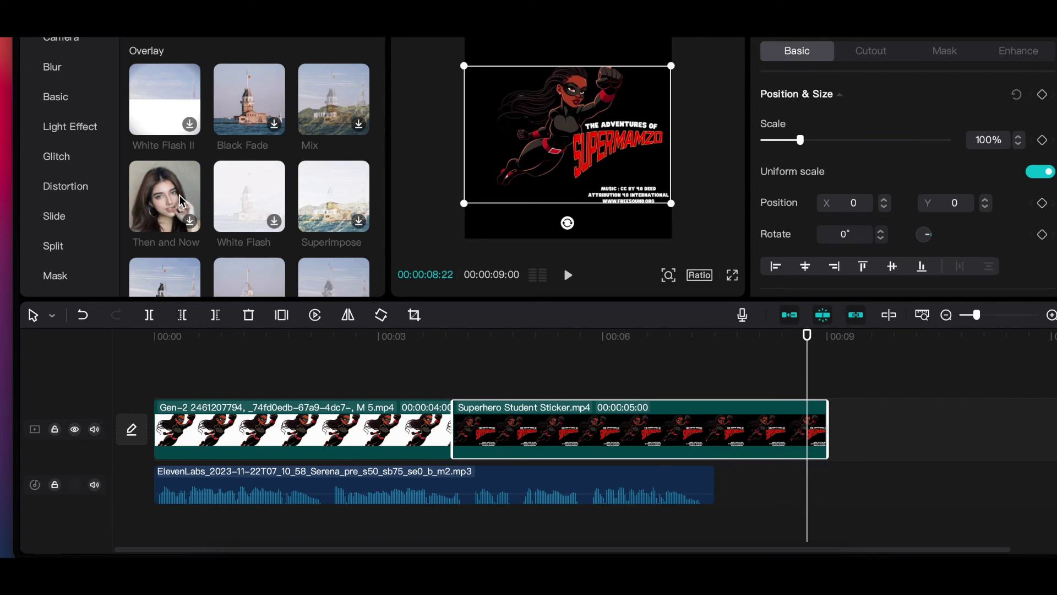
- Drop the Then and Now transition between the two clips, accept duplicate frames, and replay the sequence
{"action": "left_click_drag", "start_coordinate": [176, 200], "coordinate": [449, 444]}
{"action": "key", "text": "Return"}
{"action": "left_click", "coordinate": [401, 376]}
{"action": "key", "text": "space"}
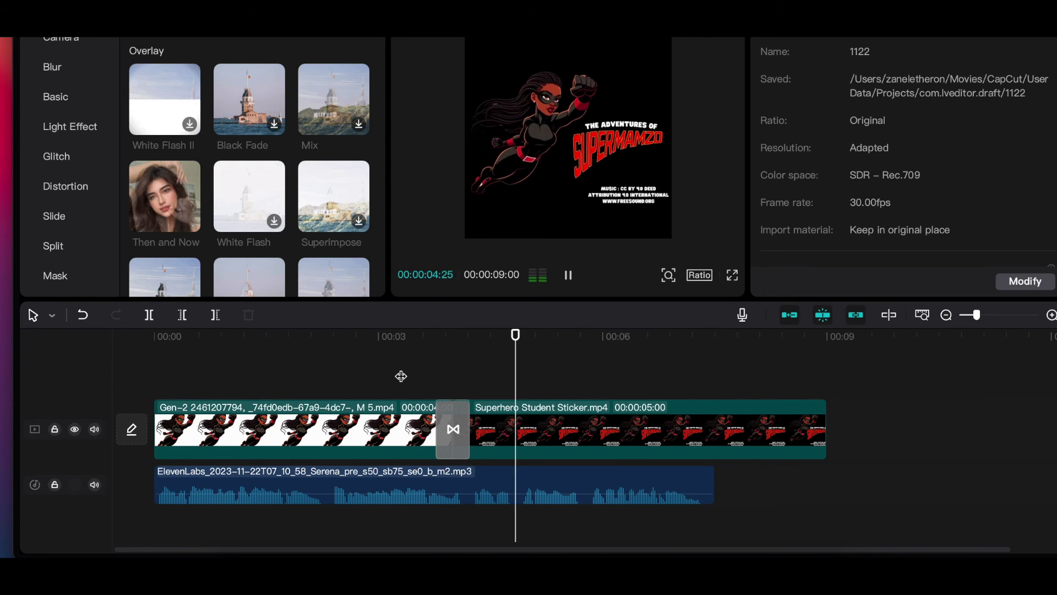
{"action": "left_click", "coordinate": [392, 362]}
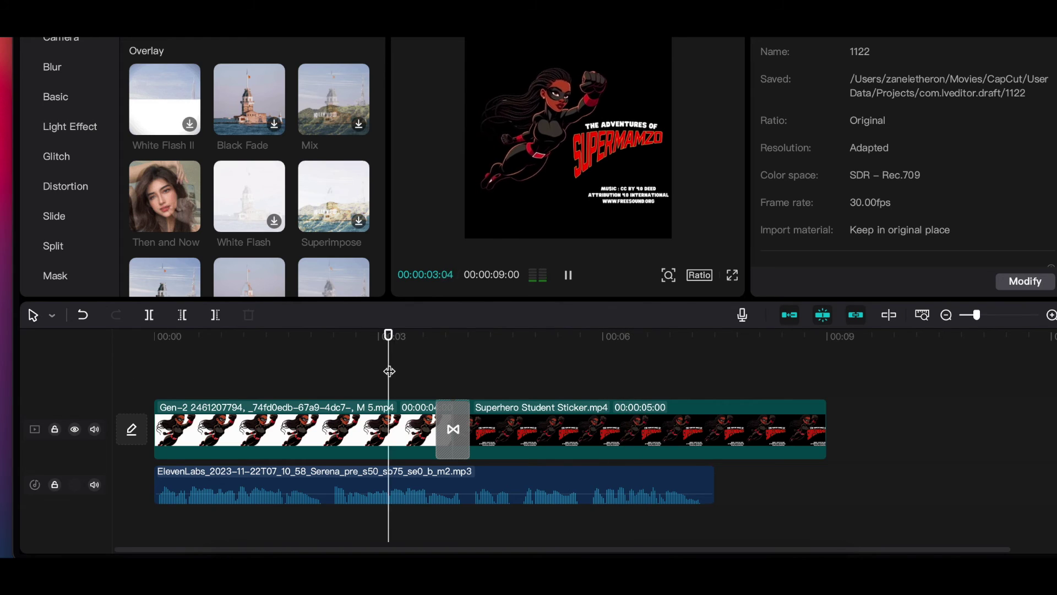
{"action": "left_click", "coordinate": [123, 371]}
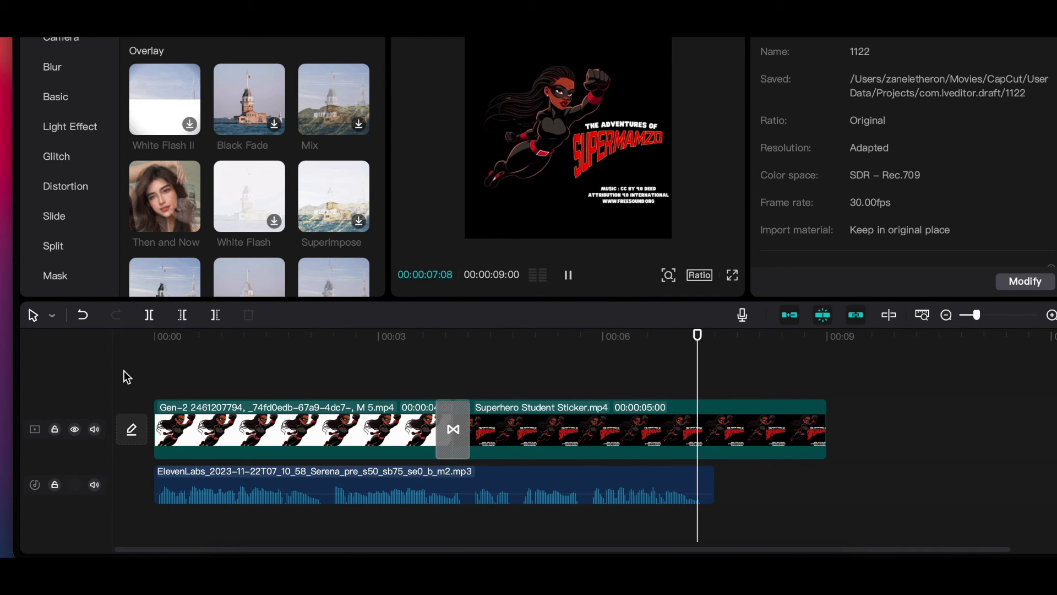
{"action": "key", "text": "space"}
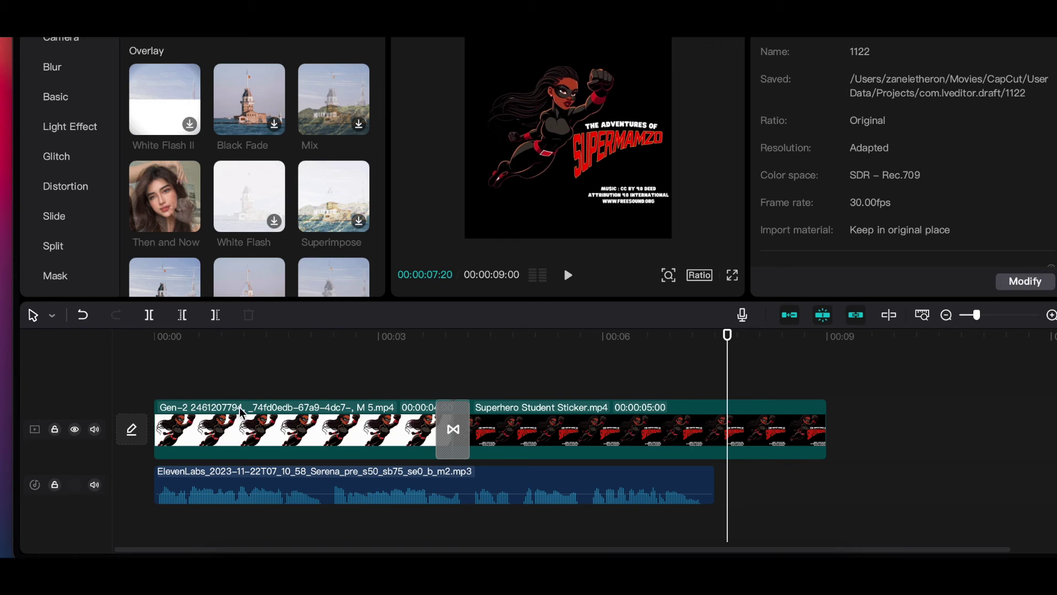